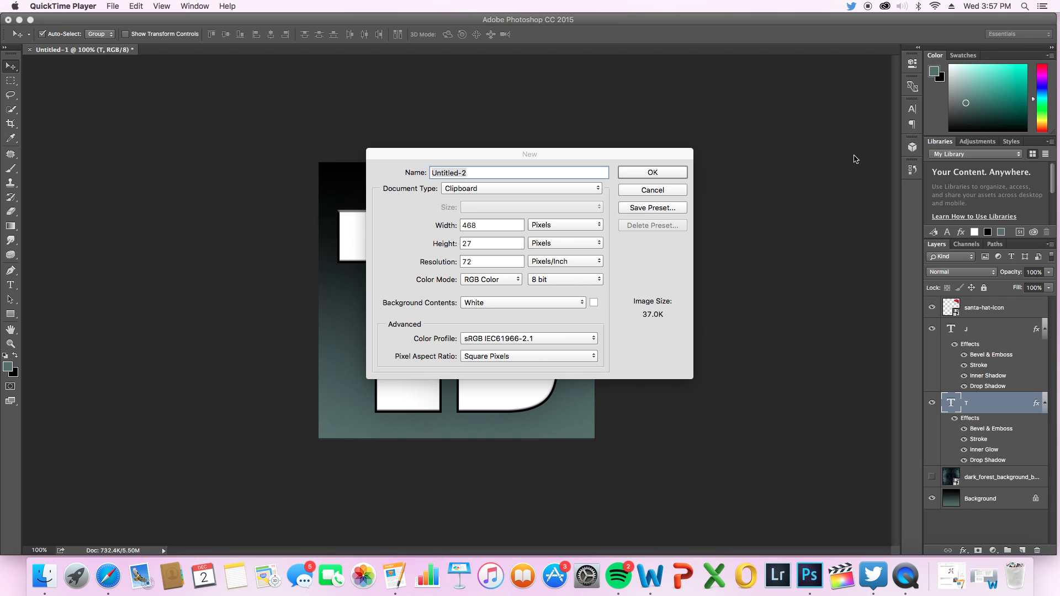
# - Create a new document named "PRO PIC" with a width and height of 500 pixels
pyautogui.moveTo(455, 154); pyautogui.dragTo(730, 69)
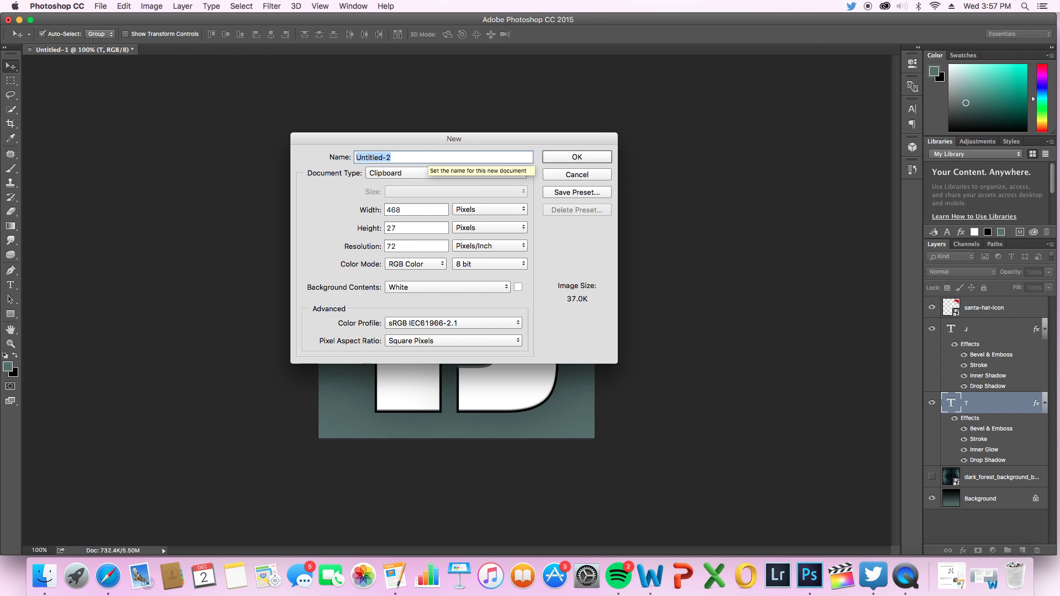
pyautogui.write('PRO PIC')
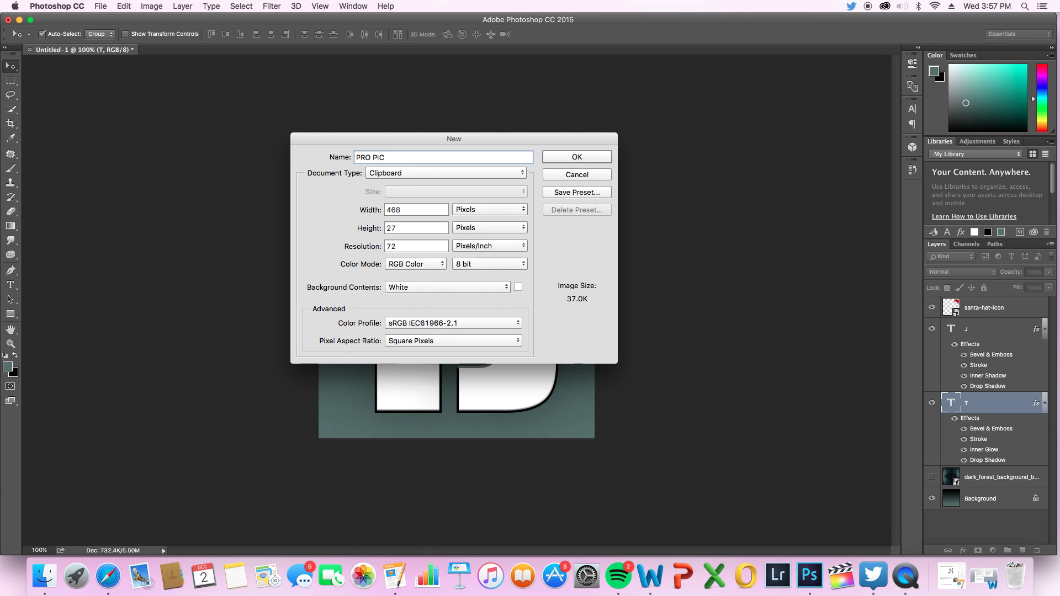
pyautogui.doubleClick(409, 213)
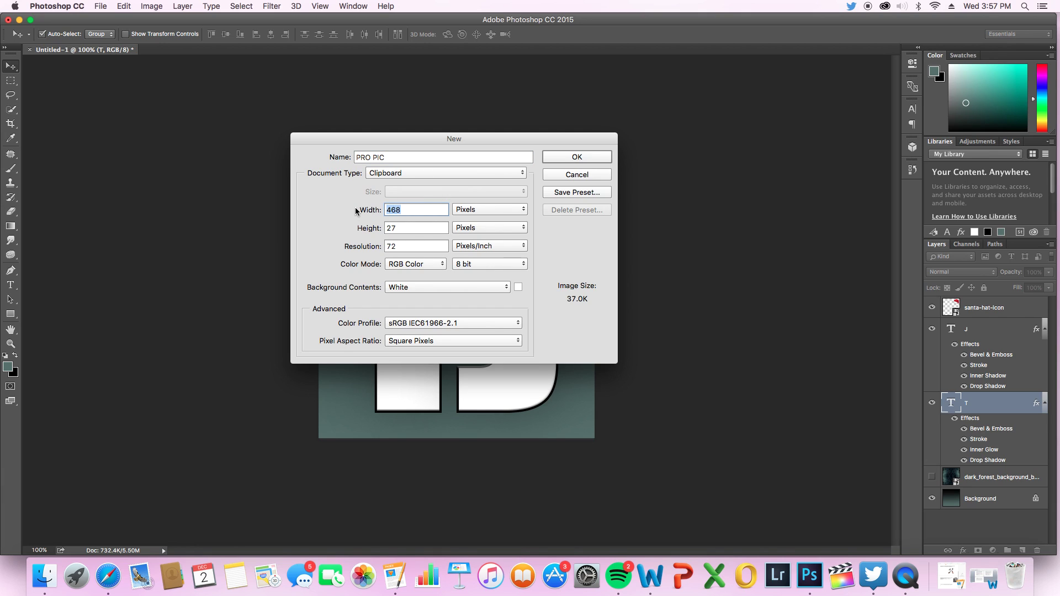
pyautogui.write('500')
pyautogui.press('Tab')
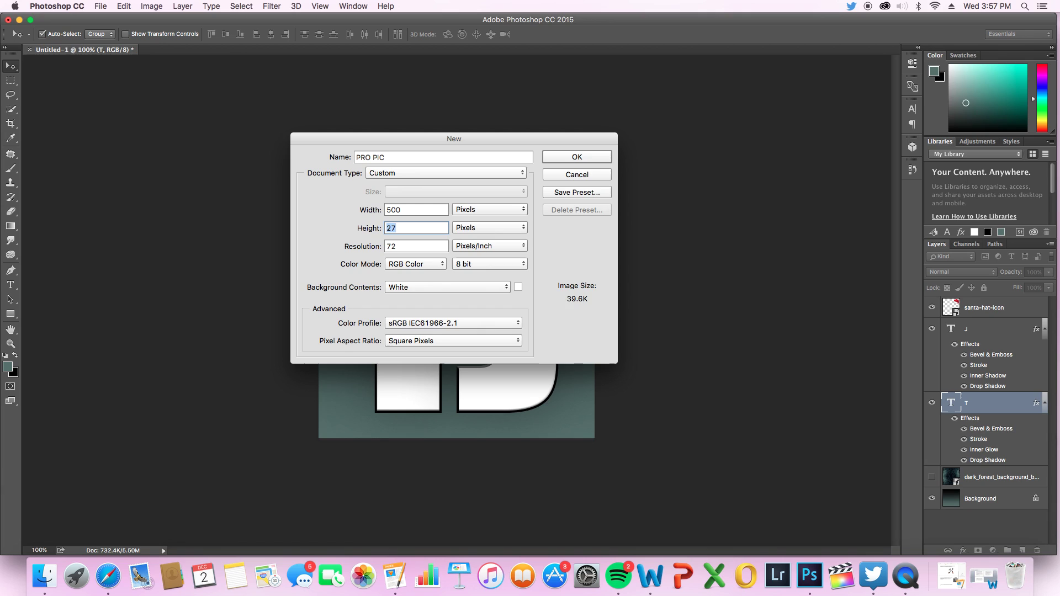
pyautogui.write('500')
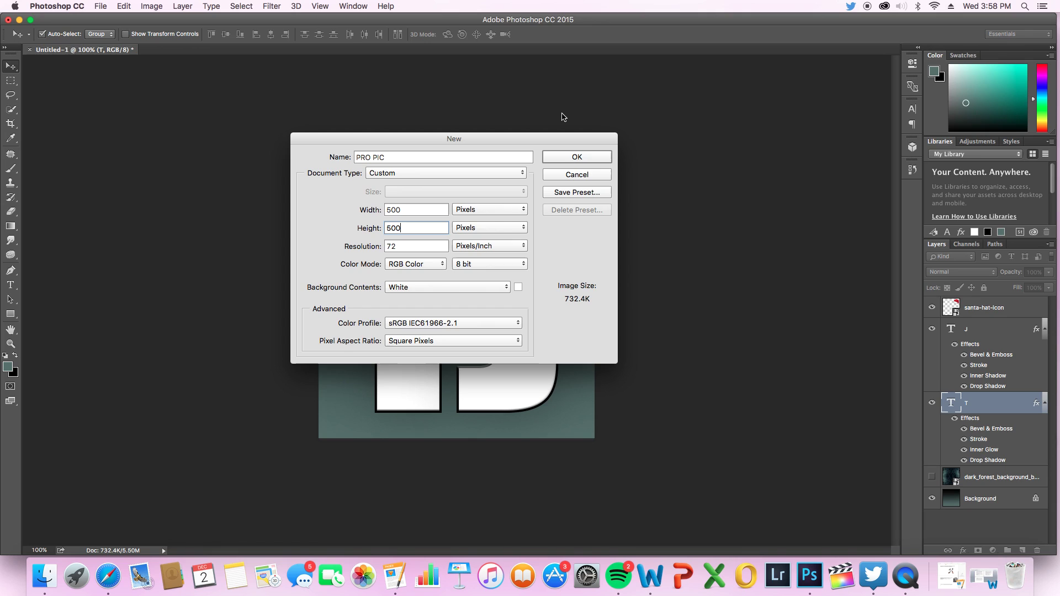
pyautogui.click(572, 157)
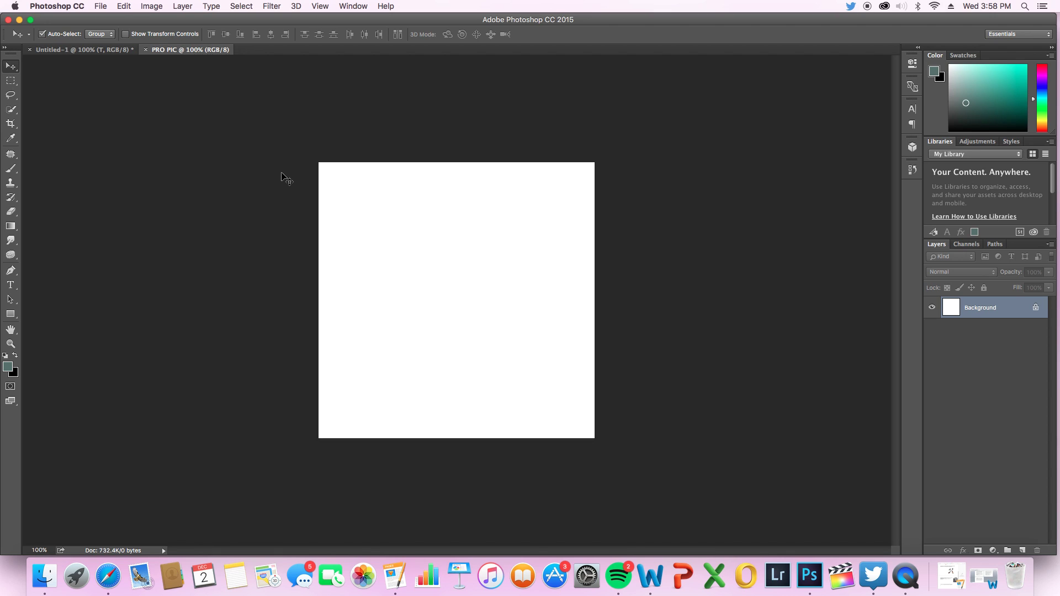
# - Activate the Gradient tool and set the foreground colour to pure red (ff0000)
pyautogui.click(11, 227)
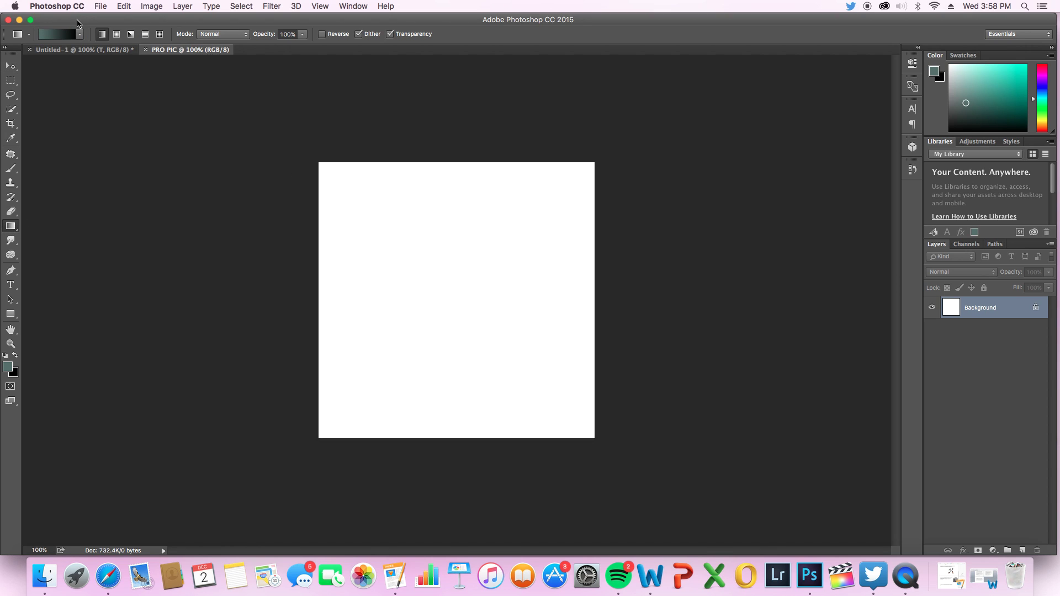
pyautogui.click(80, 35)
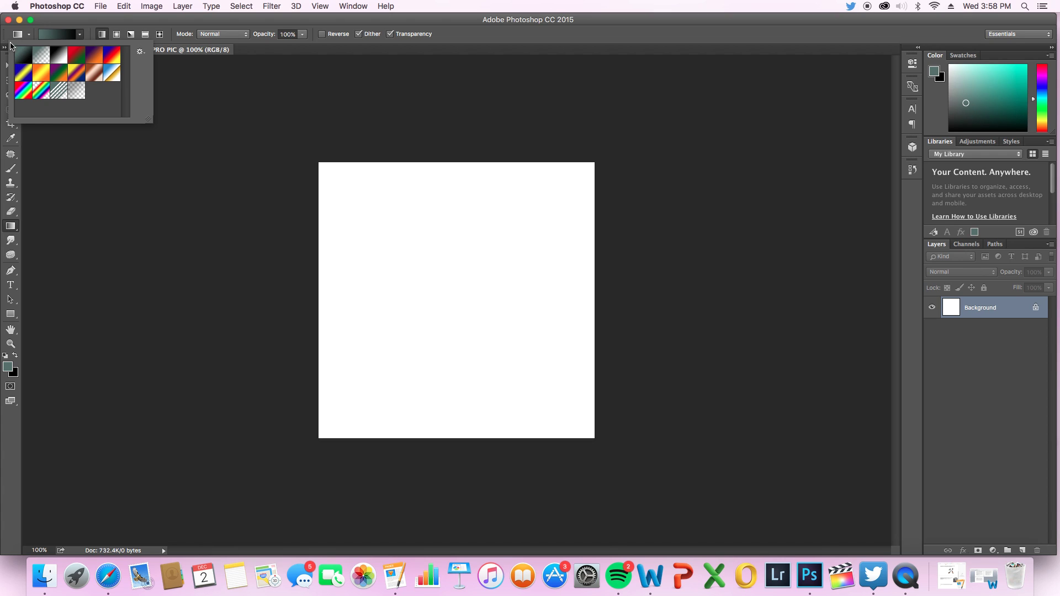
pyautogui.click(167, 156)
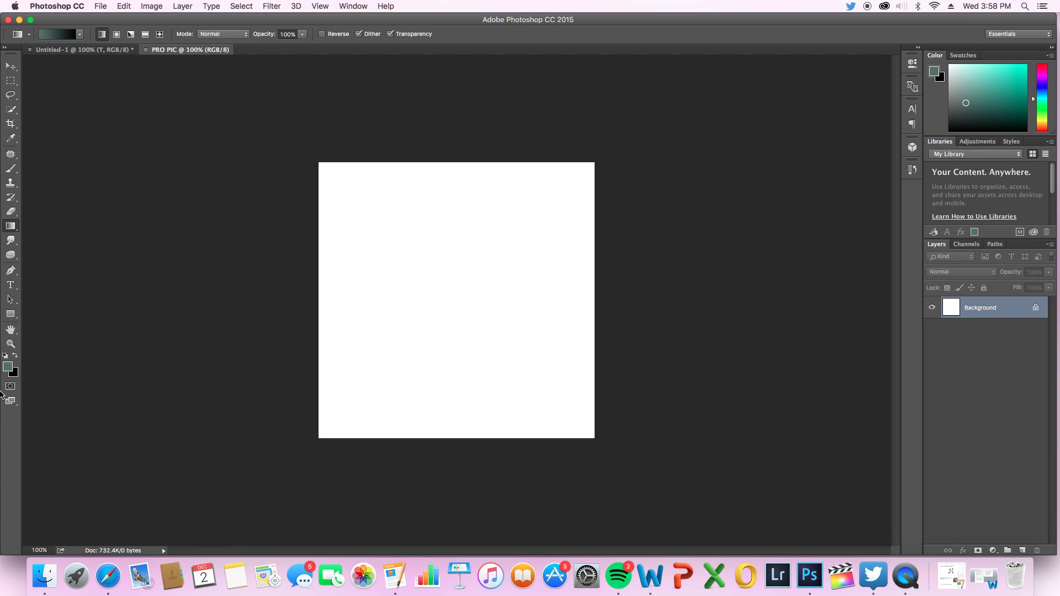
pyautogui.click(10, 366)
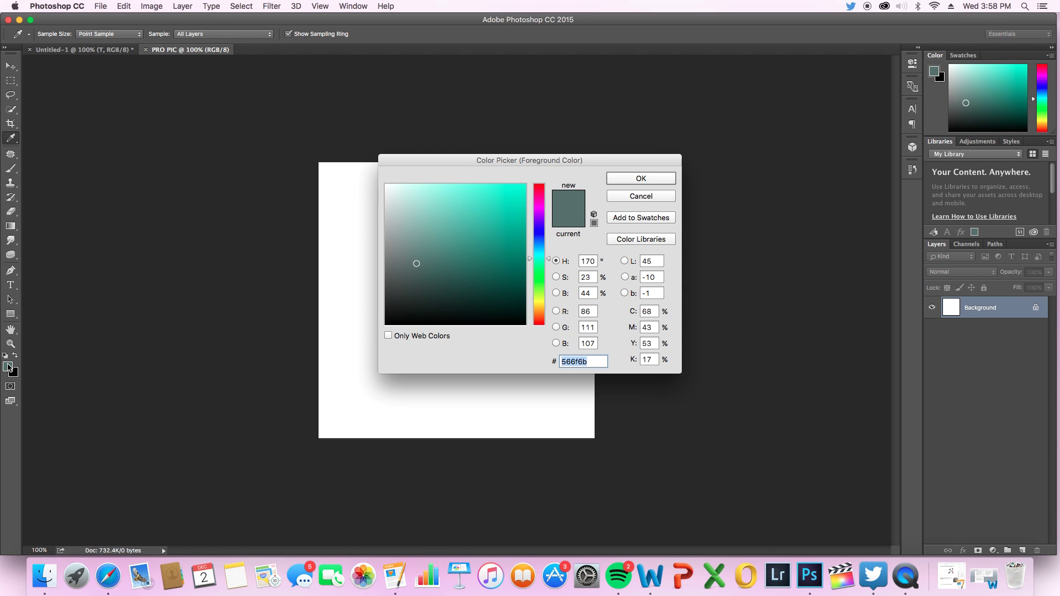
pyautogui.click(540, 315)
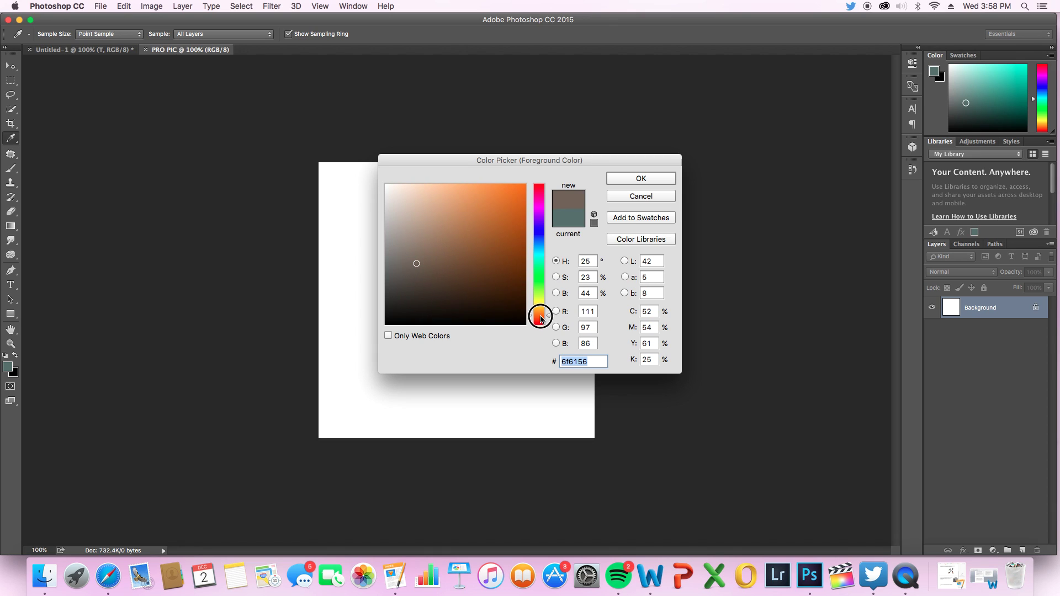
pyautogui.moveTo(540, 316); pyautogui.dragTo(540, 330)
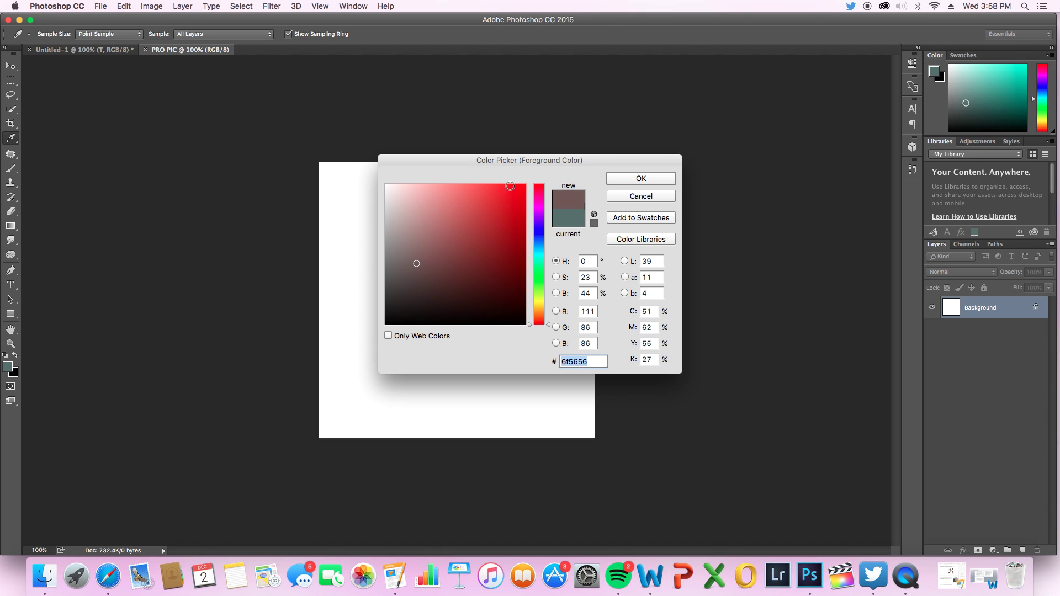
pyautogui.moveTo(516, 187); pyautogui.dragTo(536, 174)
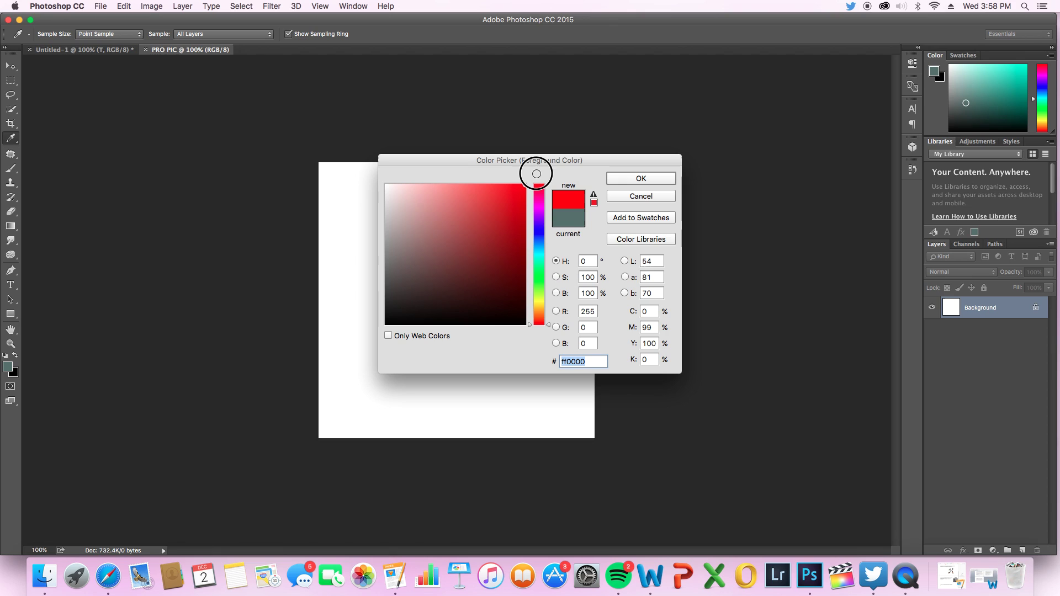
pyautogui.click(625, 178)
pyautogui.press('g')
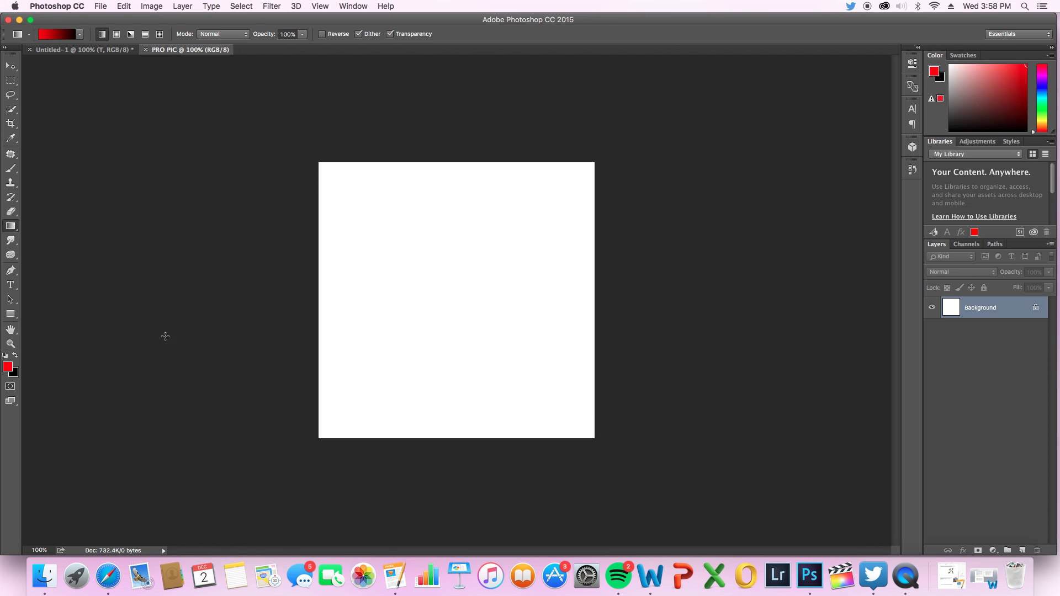
# - Set the background colour to a muted green for the other end of the gradient
pyautogui.click(17, 373)
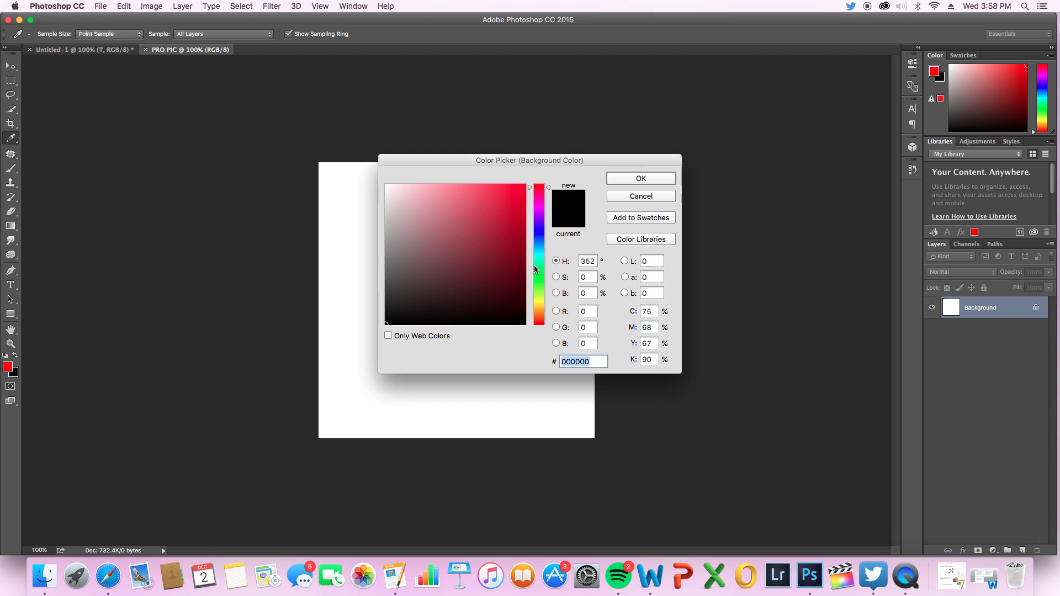
pyautogui.moveTo(541, 285)
pyautogui.mouseDown()
pyautogui.moveTo(539, 264)
pyautogui.moveTo(511, 280)
pyautogui.moveTo(483, 240)
pyautogui.moveTo(473, 258)
pyautogui.moveTo(454, 238)
pyautogui.mouseUp()
pyautogui.click(657, 177)
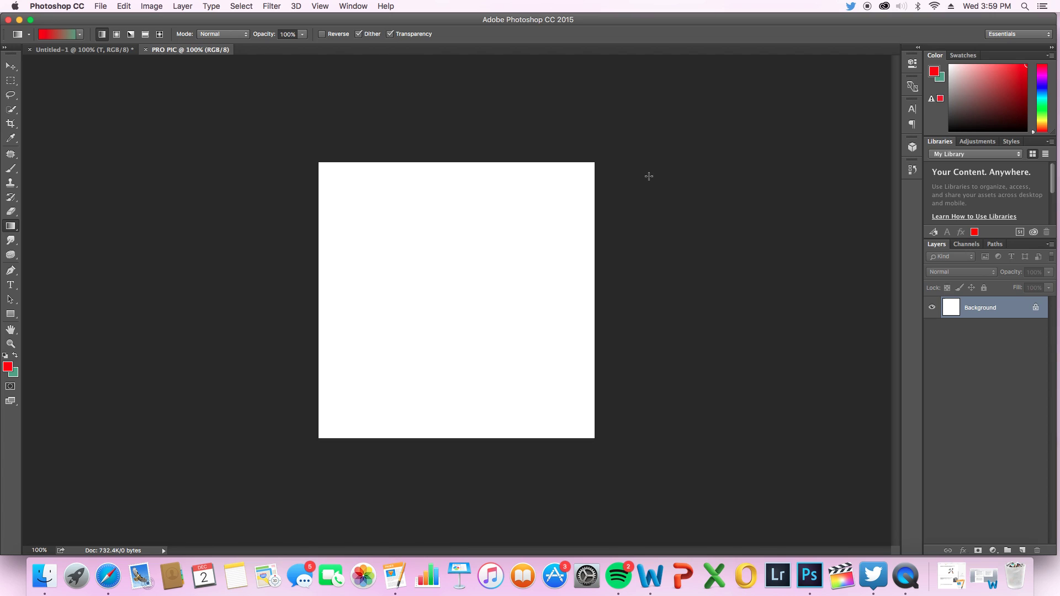
# - Try out the radial, angle and reflected gradient styles in red and green on the Background layer
pyautogui.click(79, 35)
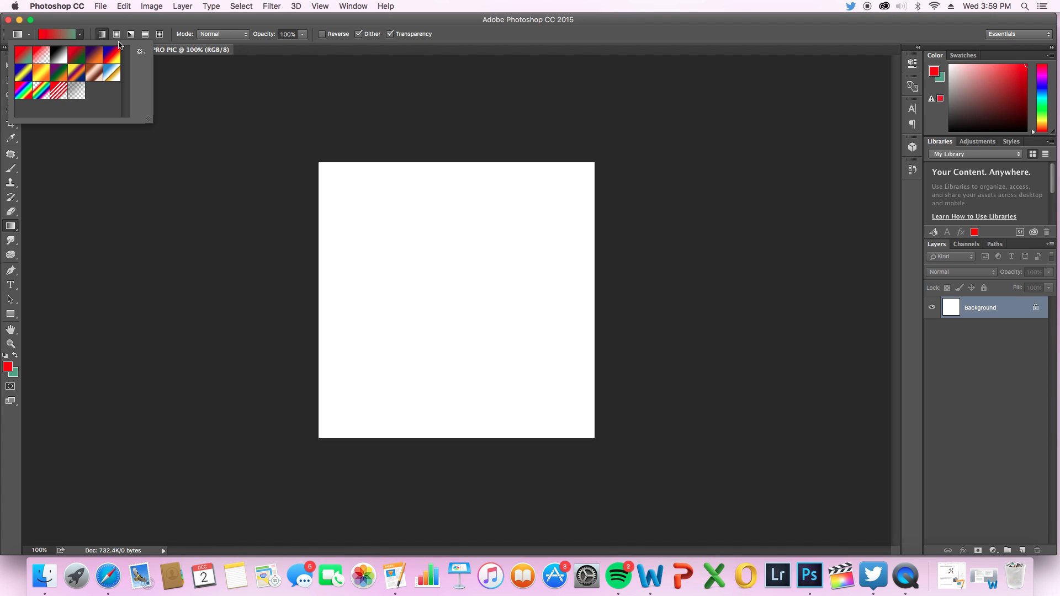
pyautogui.click(118, 35)
pyautogui.moveTo(396, 226); pyautogui.dragTo(505, 356)
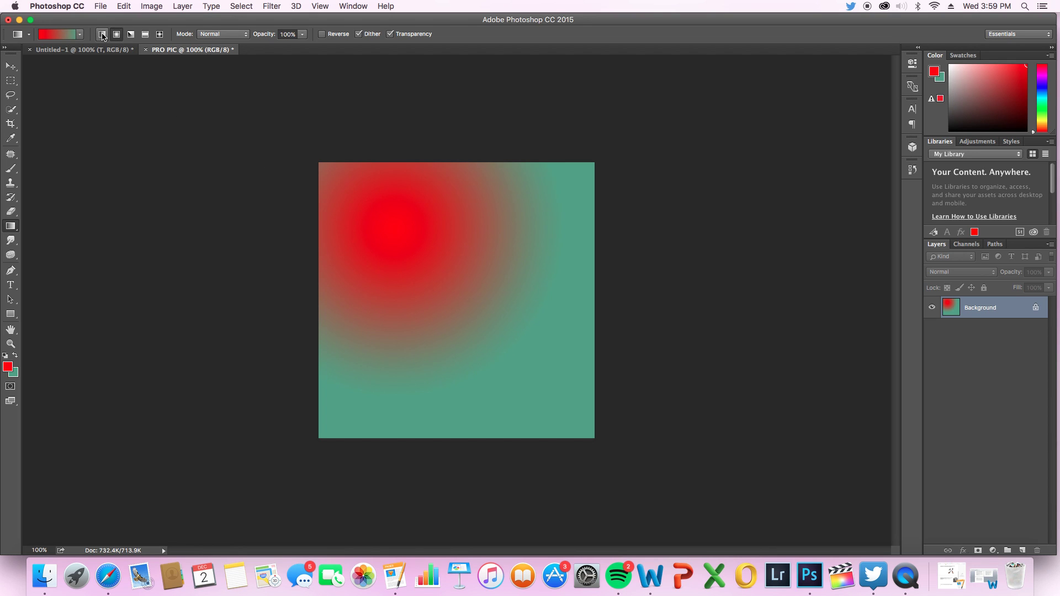
pyautogui.click(131, 35)
pyautogui.moveTo(395, 232); pyautogui.dragTo(428, 282)
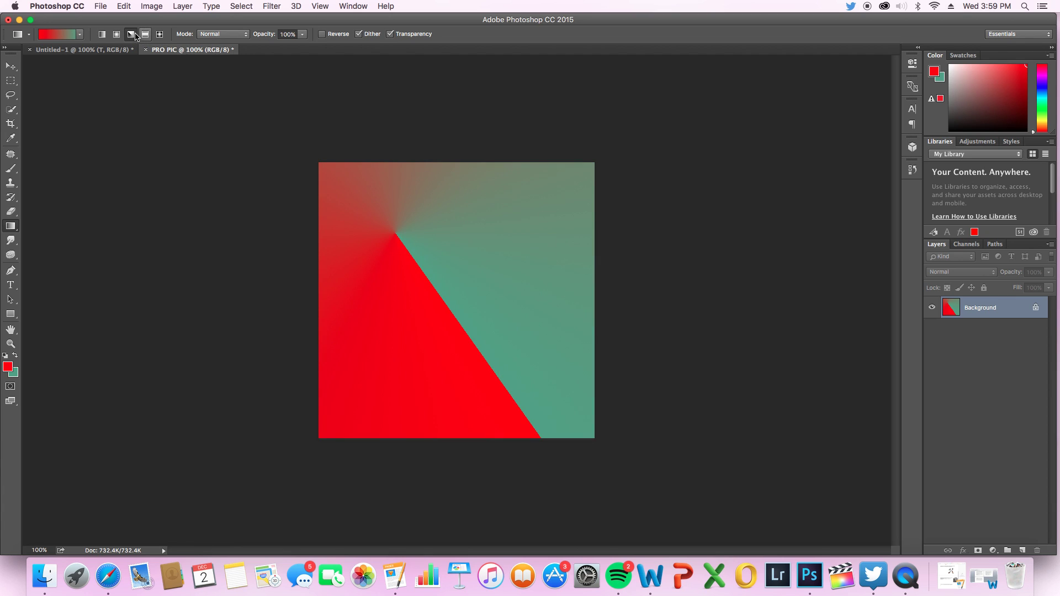
pyautogui.click(145, 33)
pyautogui.moveTo(447, 169); pyautogui.dragTo(459, 461)
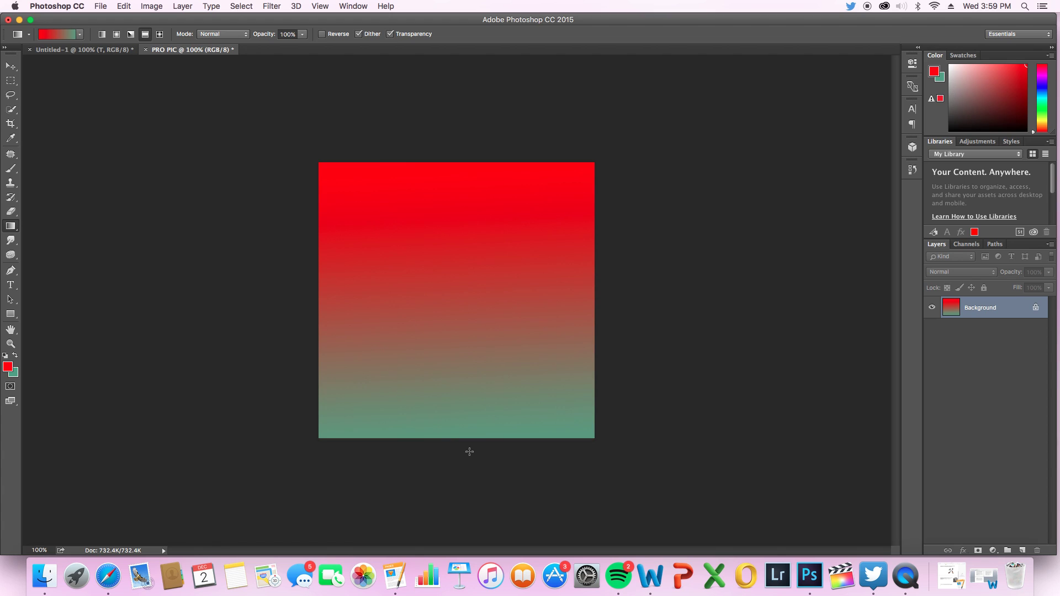
# - Fill the Background layer with a vertical linear gradient between red and green
pyautogui.click(99, 35)
pyautogui.moveTo(455, 440); pyautogui.dragTo(450, 389)
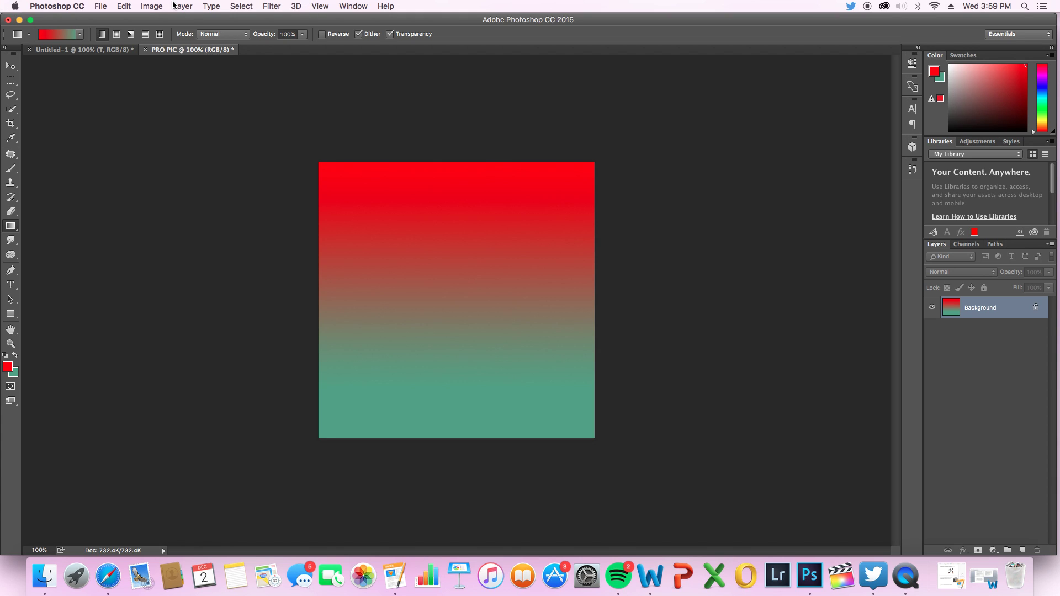
# - Try a Gaussian Blur with an increased radius on the Background gradient
pyautogui.click(272, 5)
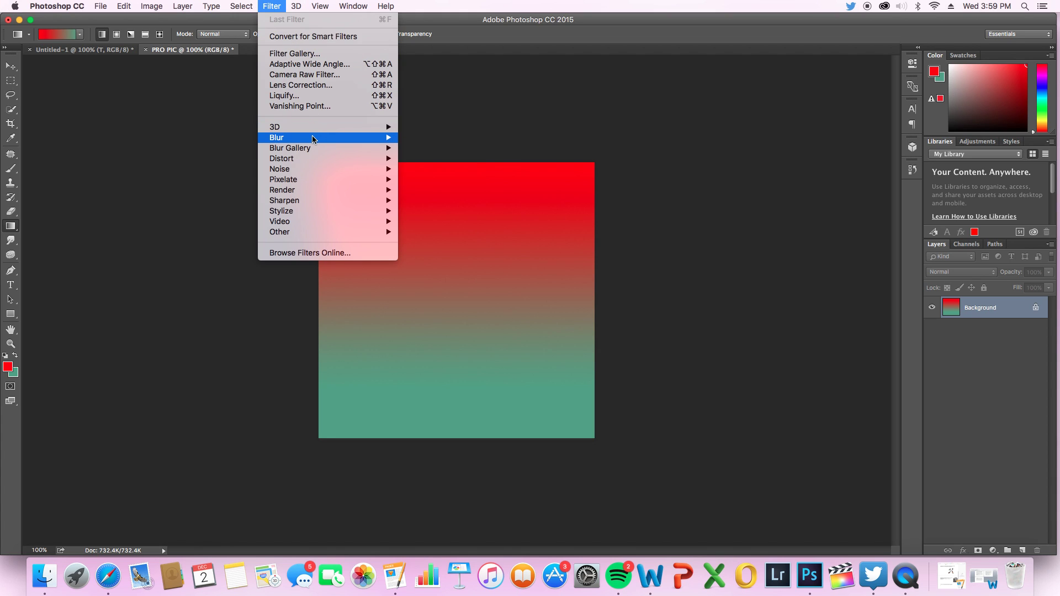
pyautogui.moveTo(315, 138)
pyautogui.click(425, 179)
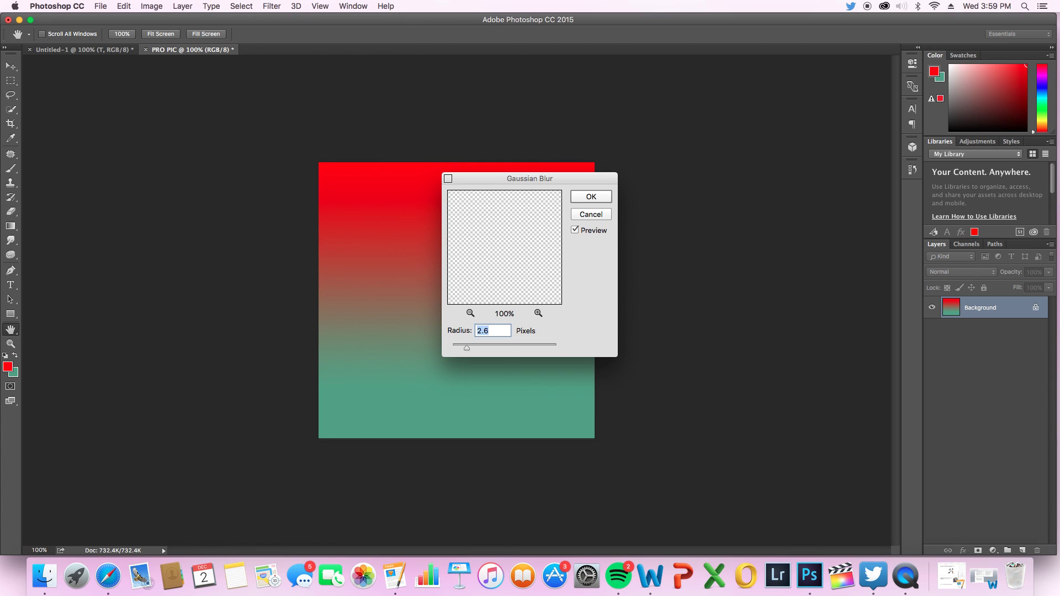
pyautogui.moveTo(466, 348); pyautogui.dragTo(597, 356)
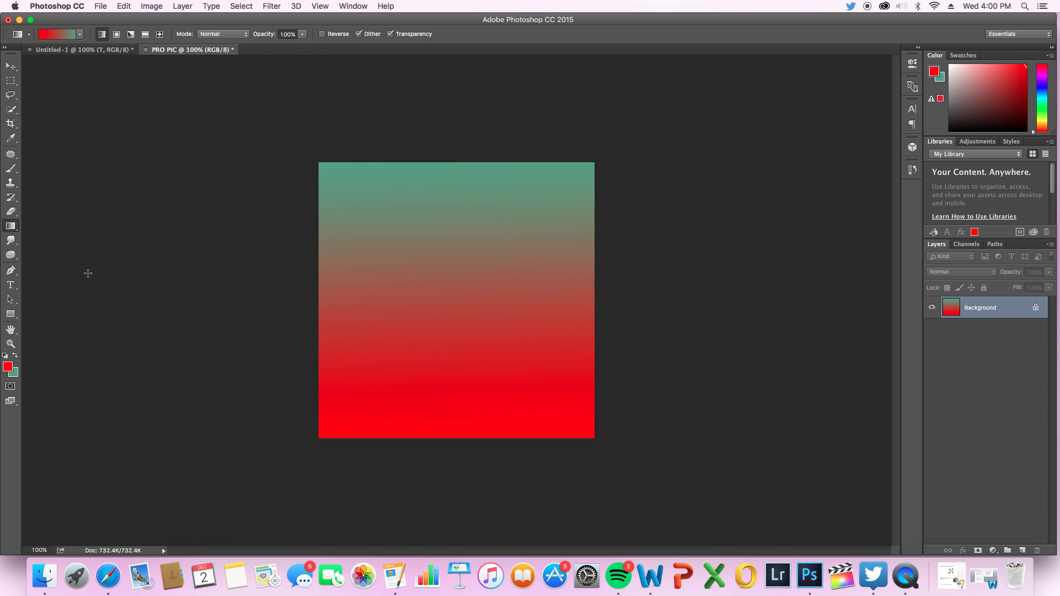
# - Add the letter "P" as a text layer in the upper middle of the canvas
pyautogui.click(11, 285)
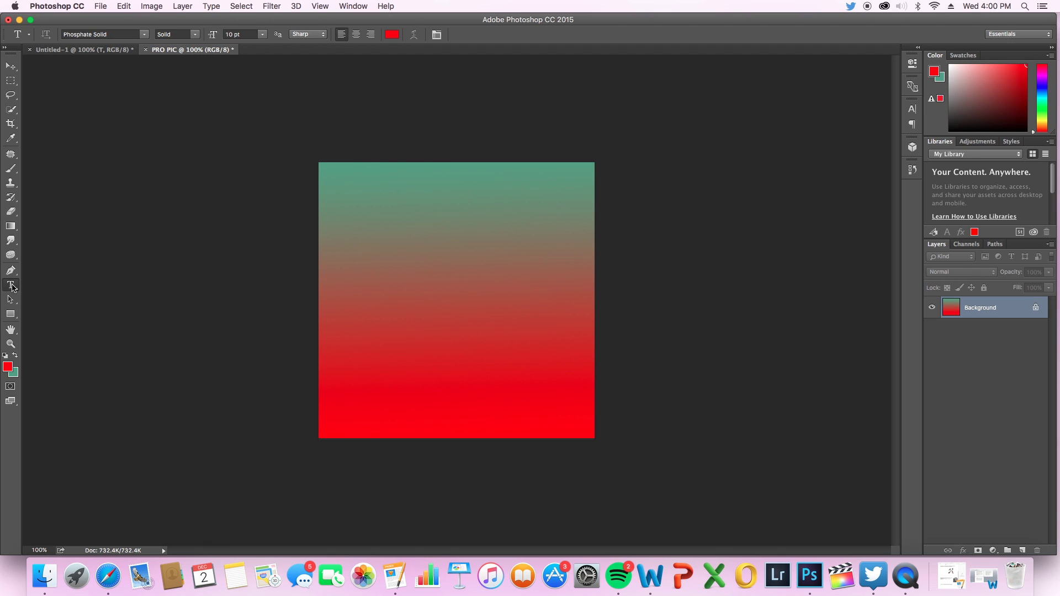
pyautogui.click(425, 246)
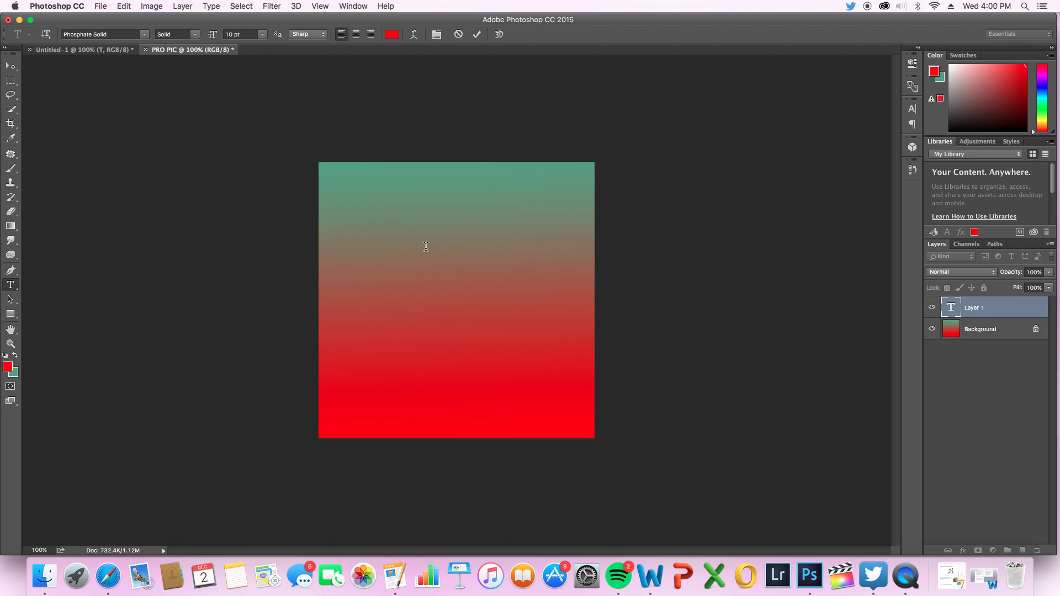
pyautogui.write('P')
pyautogui.click(10, 66)
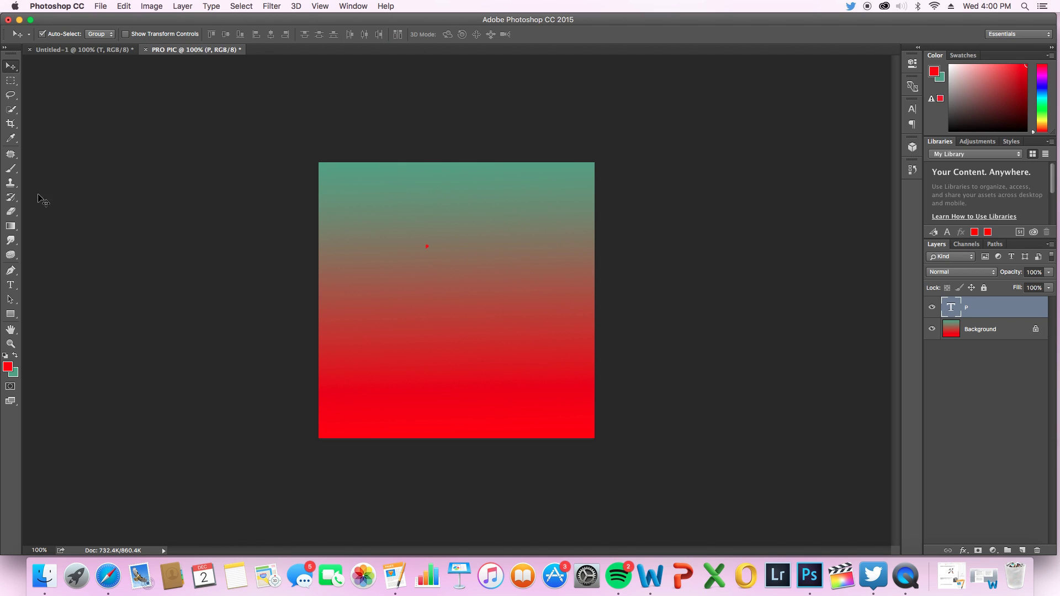
# - Add the letter "T" as a separate text layer just right of the canvas centre
pyautogui.click(15, 284)
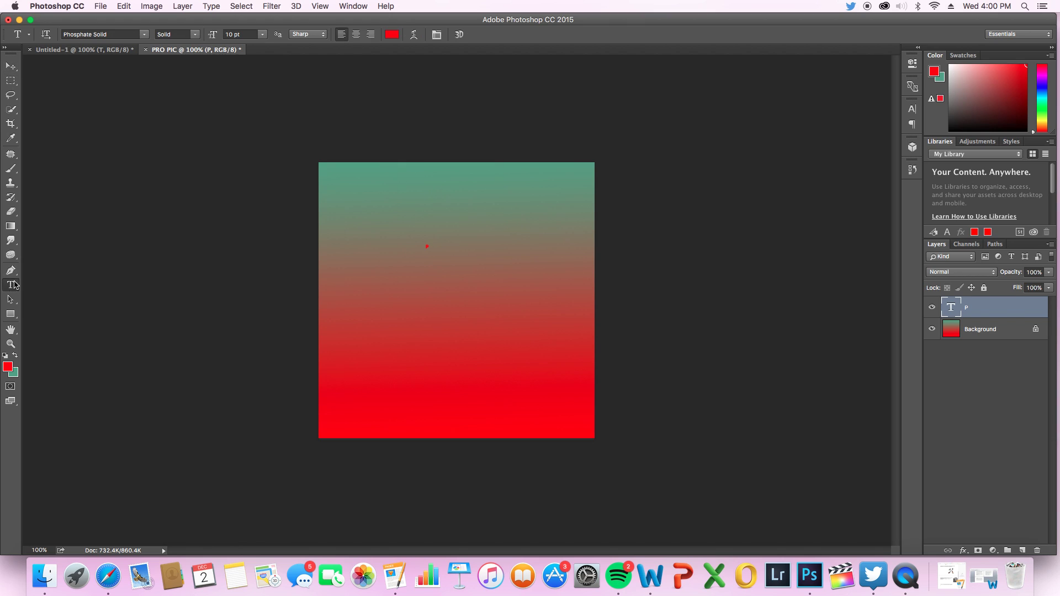
pyautogui.click(477, 293)
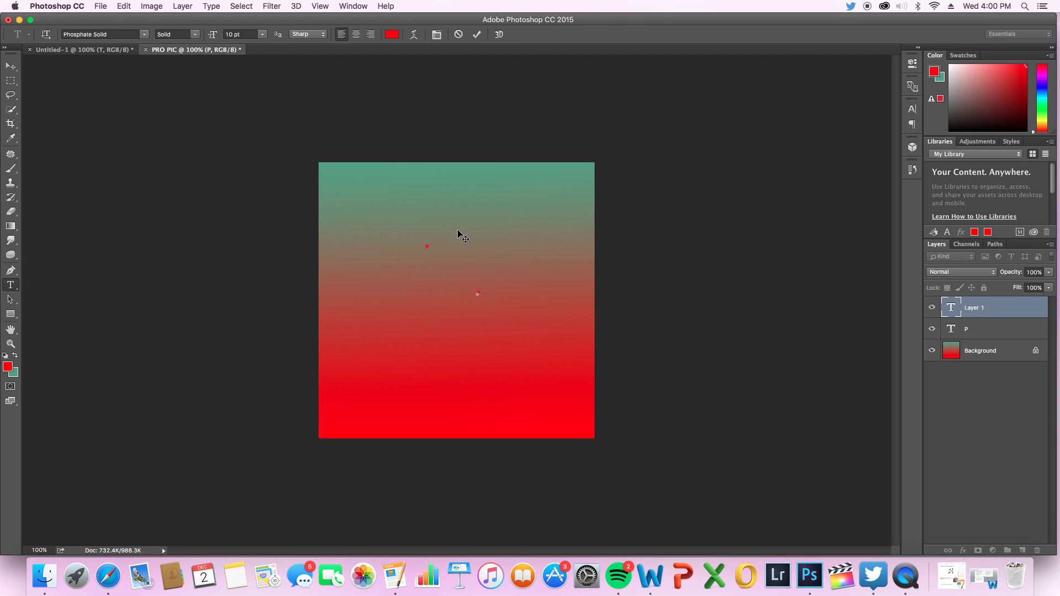
pyautogui.click(11, 66)
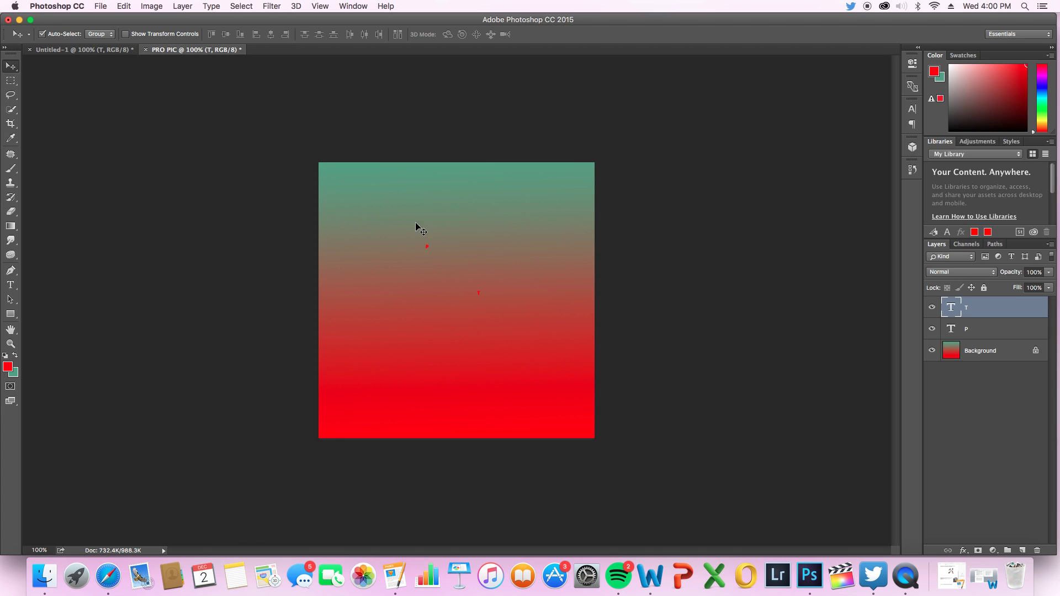
# - Scale the letter P up proportionally to about 5280% and position it in the canvas's upper-left area
pyautogui.moveTo(428, 248); pyautogui.dragTo(398, 298)
pyautogui.press('super+t')
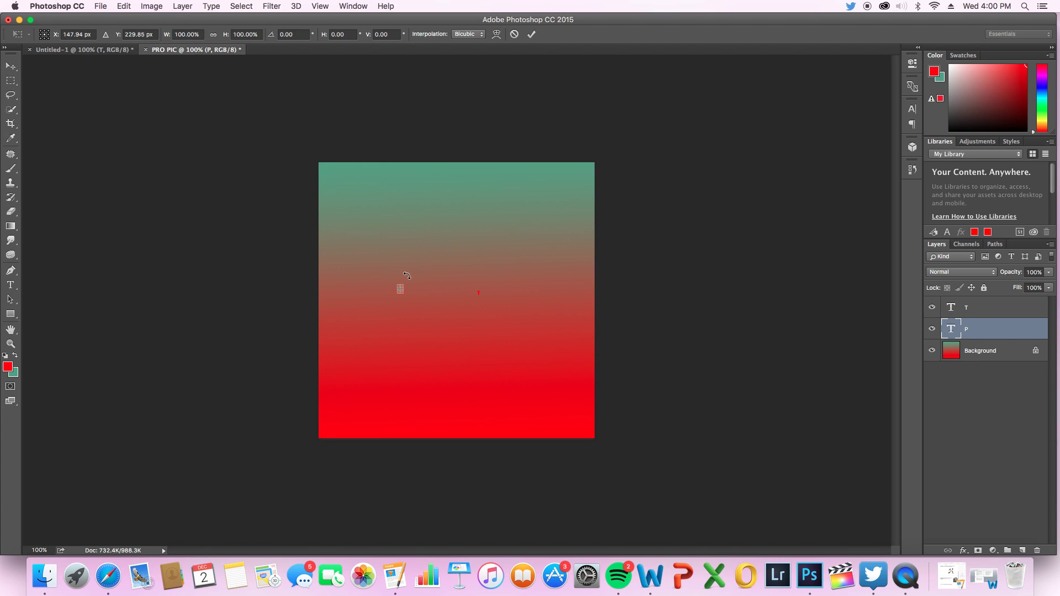
pyautogui.moveTo(406, 285); pyautogui.dragTo(556, 199)
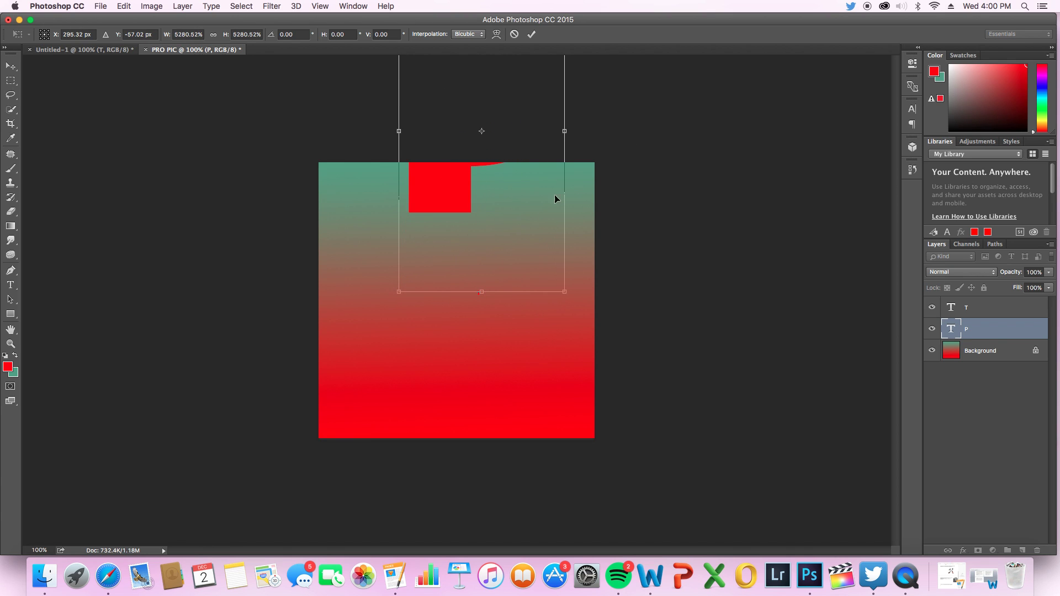
pyautogui.moveTo(471, 220); pyautogui.dragTo(400, 347)
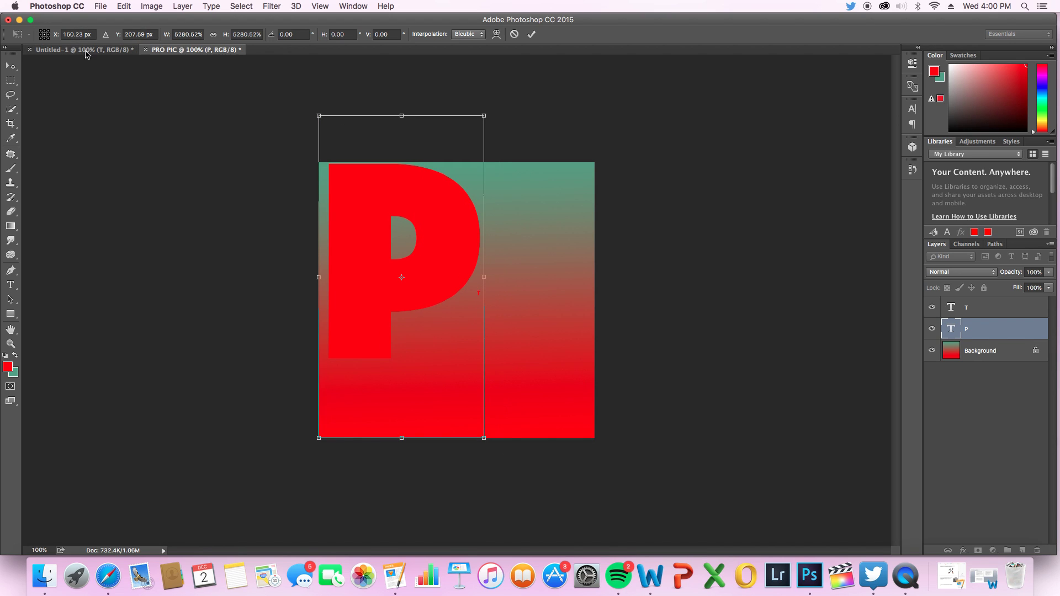
pyautogui.press('Return')
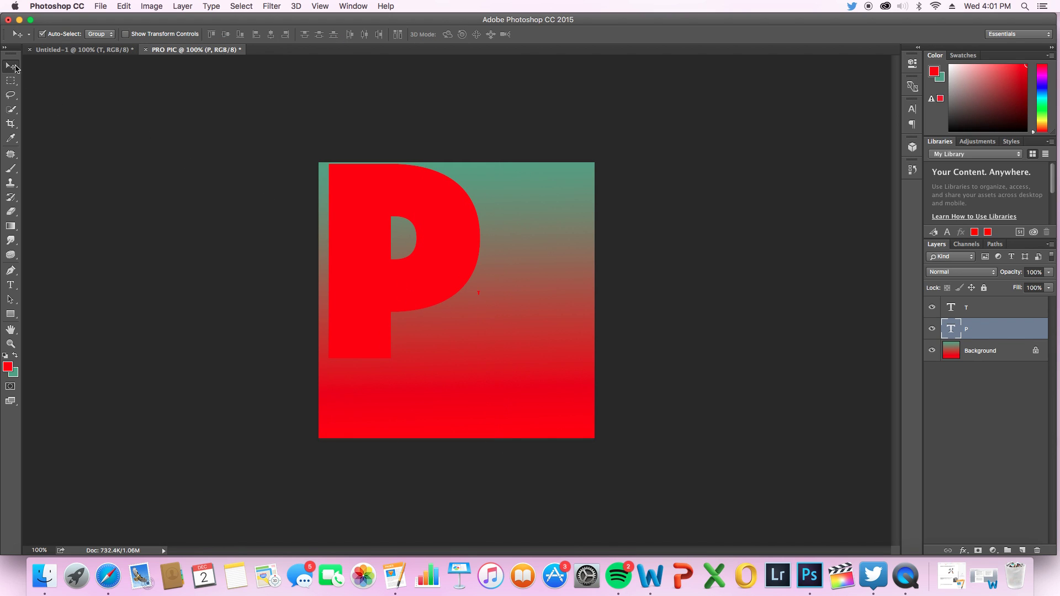
pyautogui.click(480, 407)
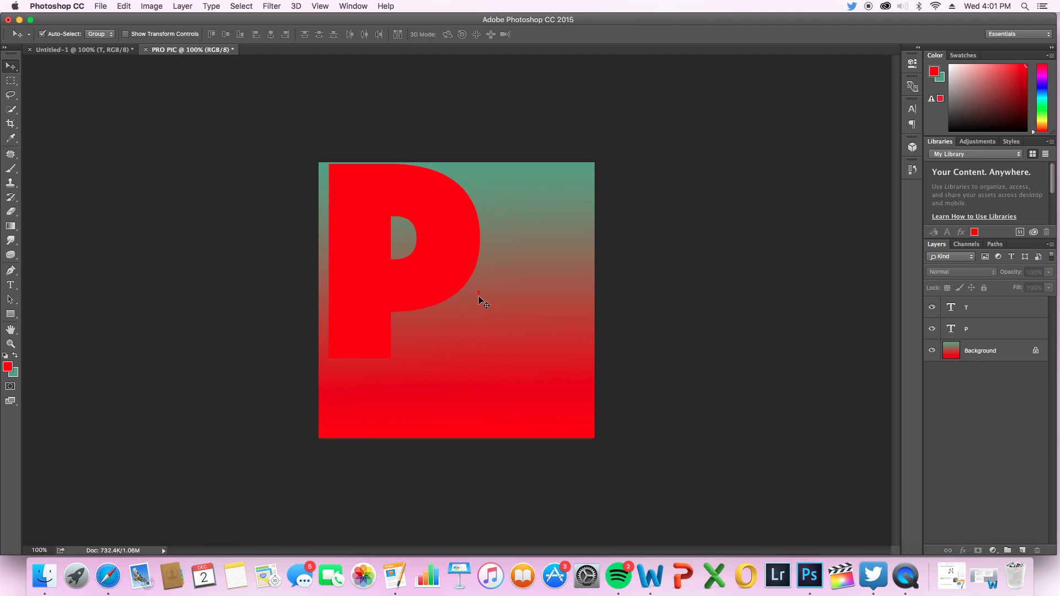
# - Scale the letter T up until it nearly matches the P in height and arrange the two letters side by side on the canvas
pyautogui.click(480, 319)
pyautogui.moveTo(480, 319); pyautogui.dragTo(502, 329)
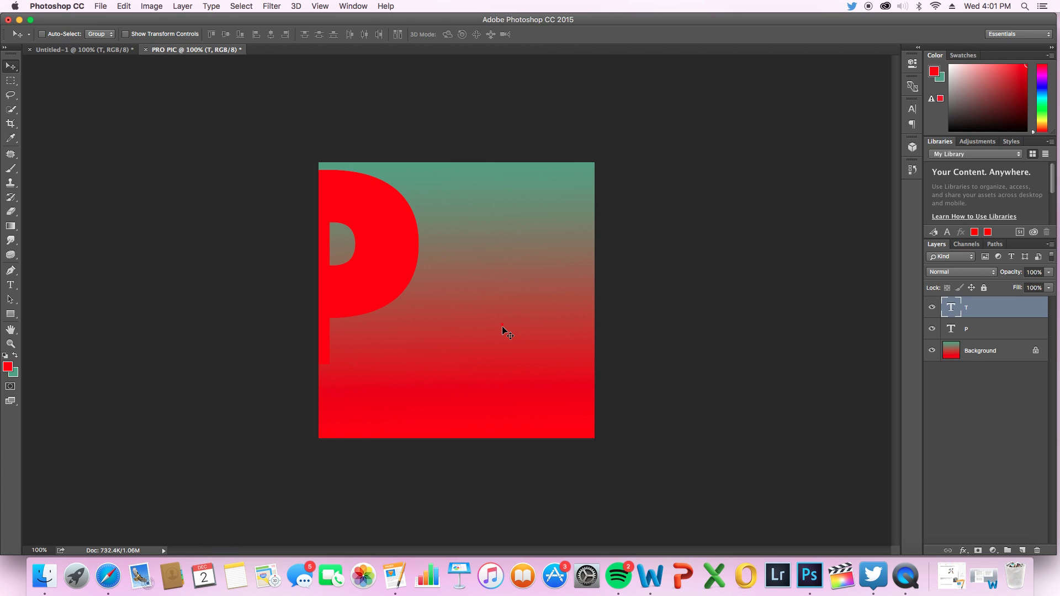
pyautogui.press('super+t')
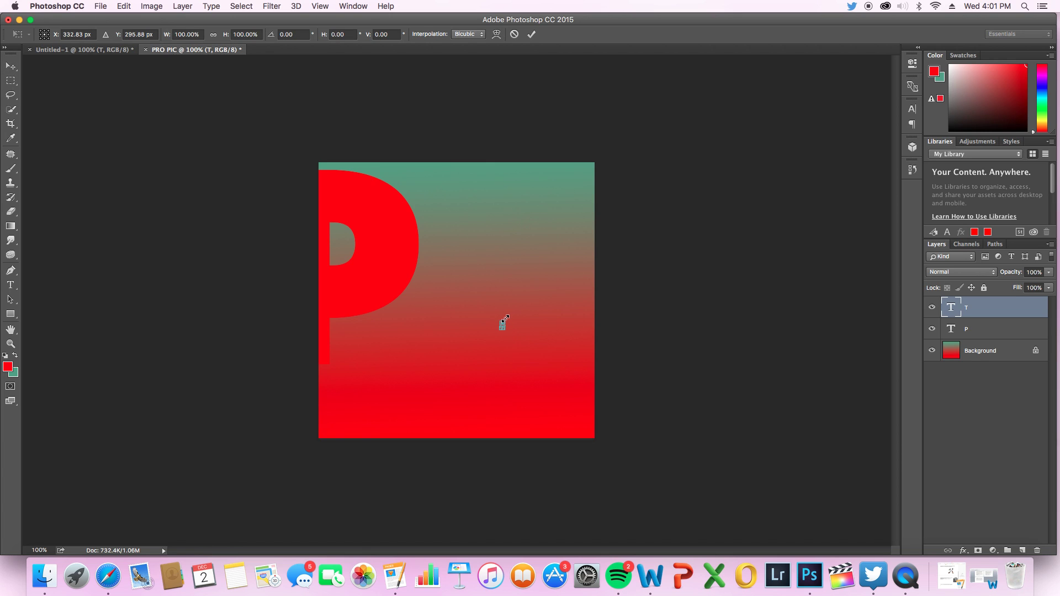
pyautogui.moveTo(504, 319); pyautogui.dragTo(717, 88)
pyautogui.press('Return')
pyautogui.moveTo(376, 292); pyautogui.dragTo(439, 300)
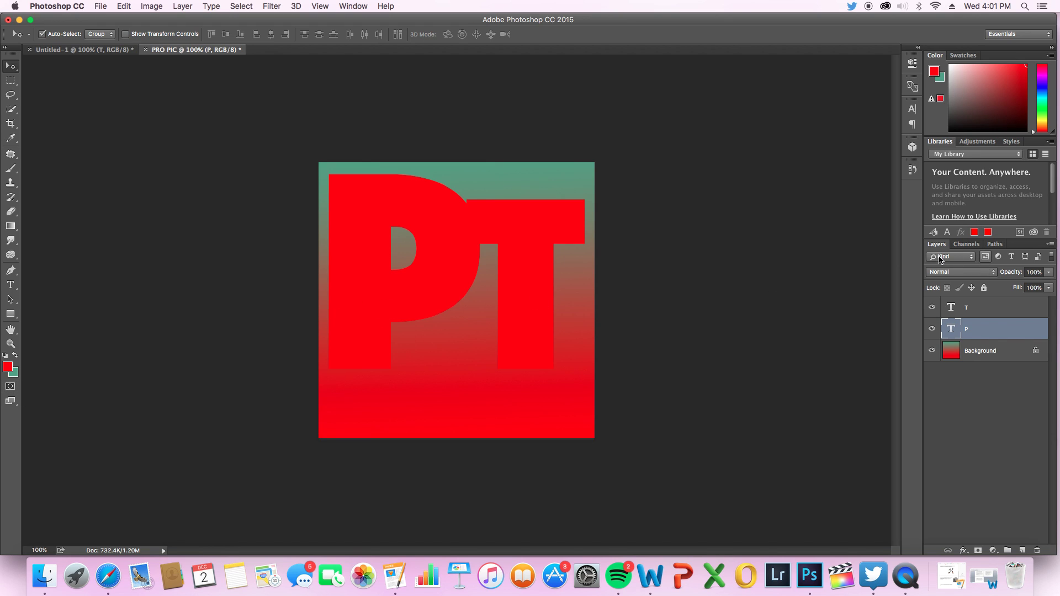
# - Set the foreground color to white (ffffff)
pyautogui.click(9, 369)
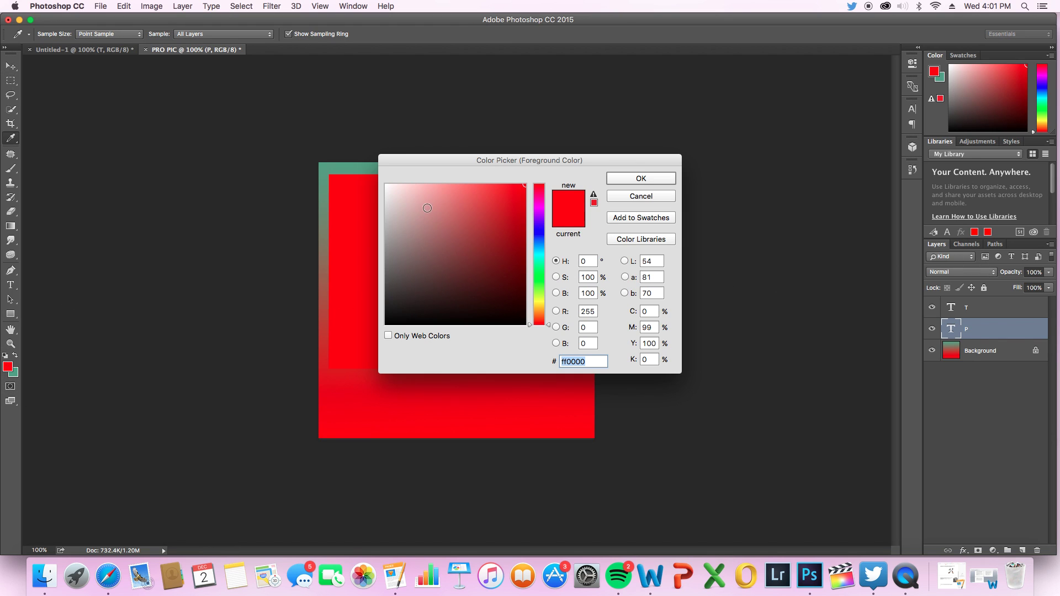
pyautogui.moveTo(392, 201); pyautogui.dragTo(324, 136)
pyautogui.click(662, 180)
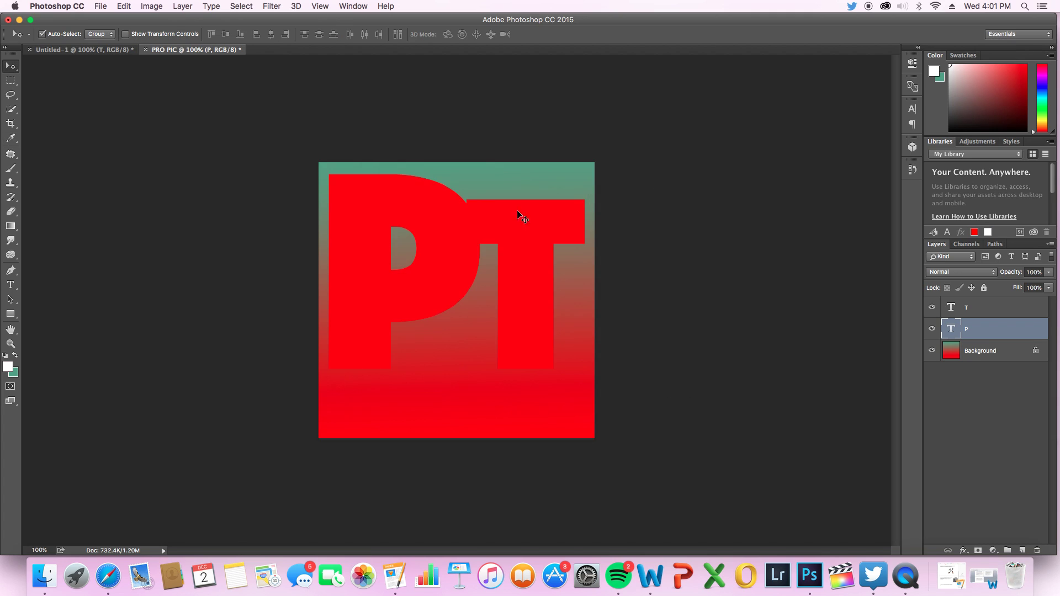
pyautogui.click(10, 367)
pyautogui.click(661, 178)
# - Fill the text of both the T and P layers with the white foreground color
pyautogui.click(12, 284)
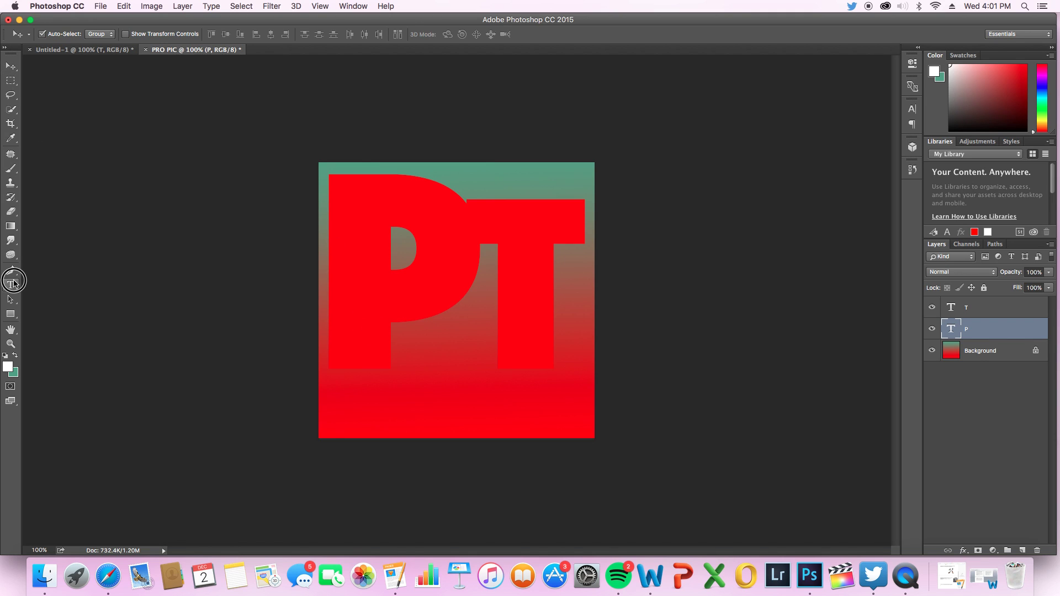
pyautogui.click(466, 301)
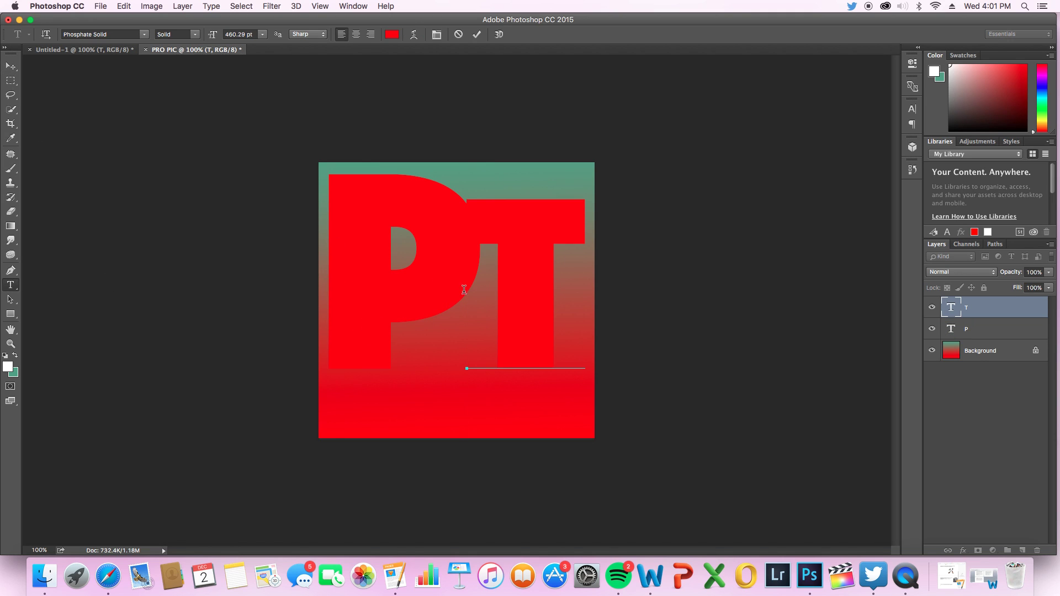
pyautogui.doubleClick(466, 306)
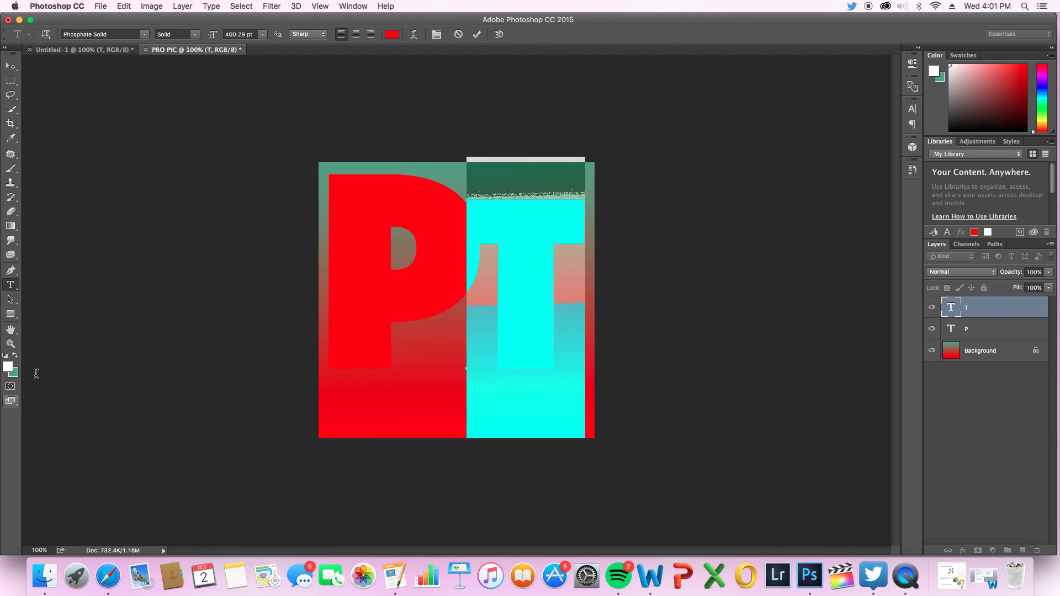
pyautogui.click(8, 369)
pyautogui.click(649, 175)
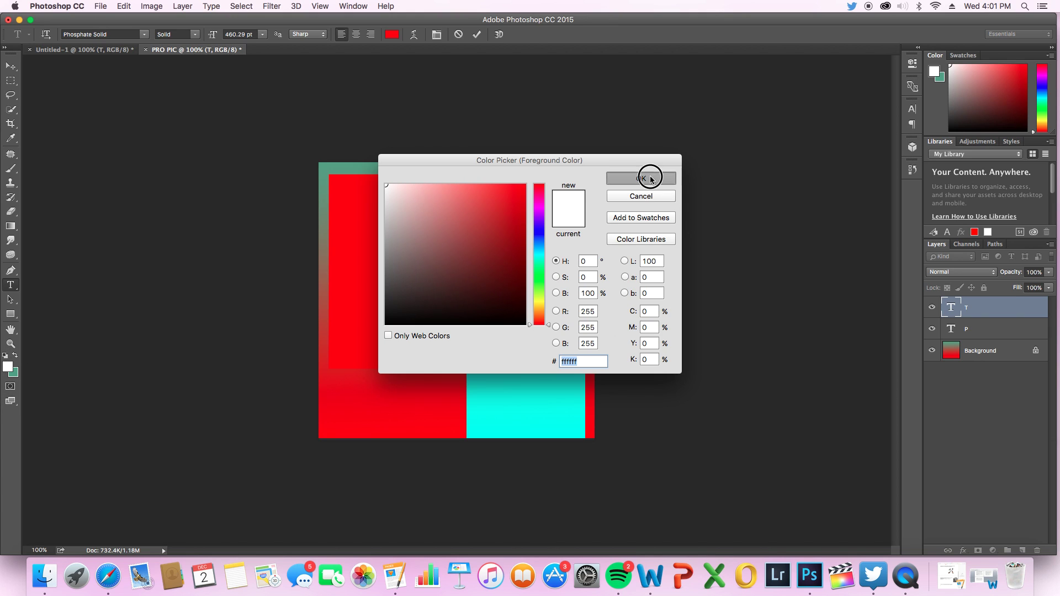
pyautogui.click(412, 323)
pyautogui.hotkey('alt', 'BackSpace')
pyautogui.press('v')
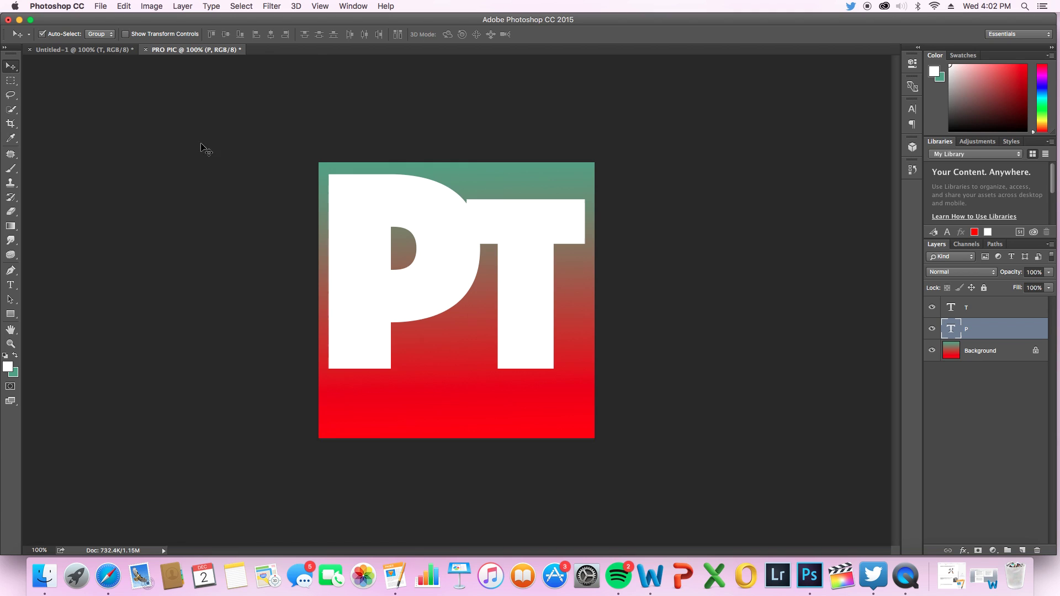
# - Move the letters P and T slightly lower on the canvas, with the T's base just below the P's
pyautogui.click(411, 277)
pyautogui.moveTo(411, 277); pyautogui.dragTo(412, 290)
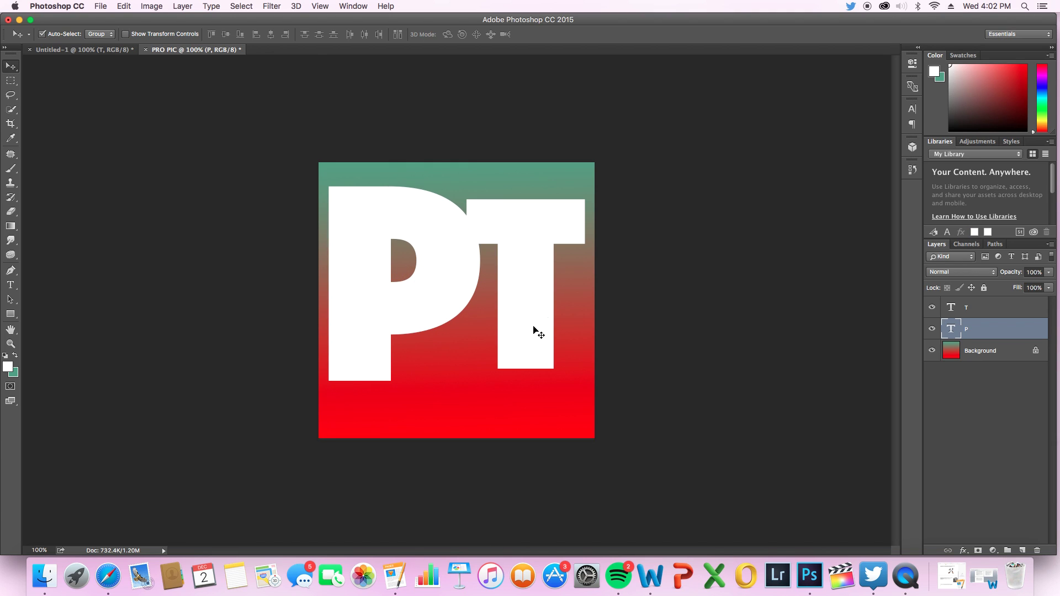
pyautogui.moveTo(535, 331); pyautogui.dragTo(545, 352)
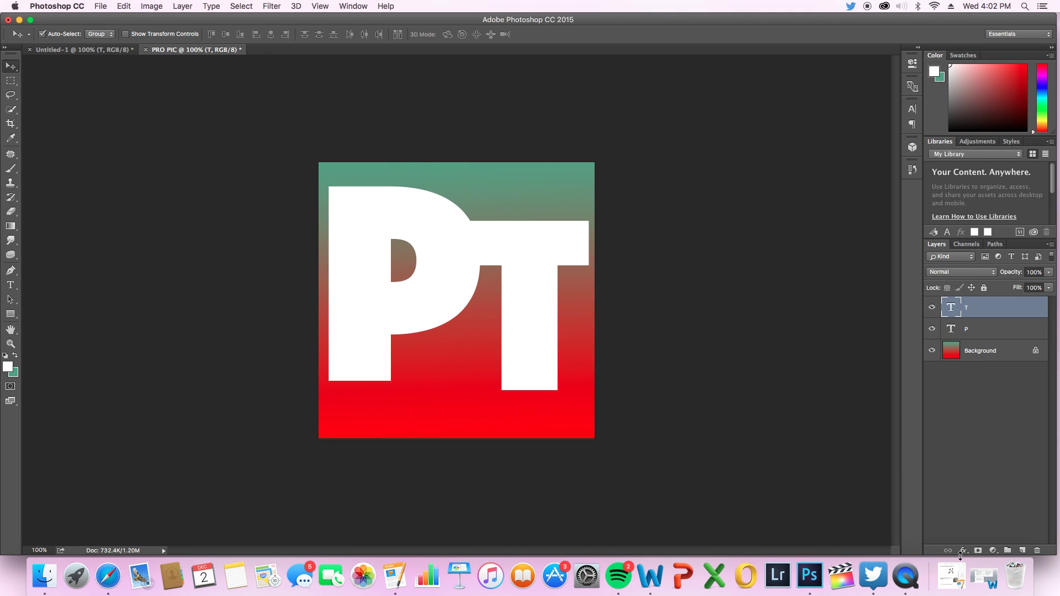
# - Add a black inside Stroke and a Drop Shadow to the P layer
pyautogui.click(1000, 331)
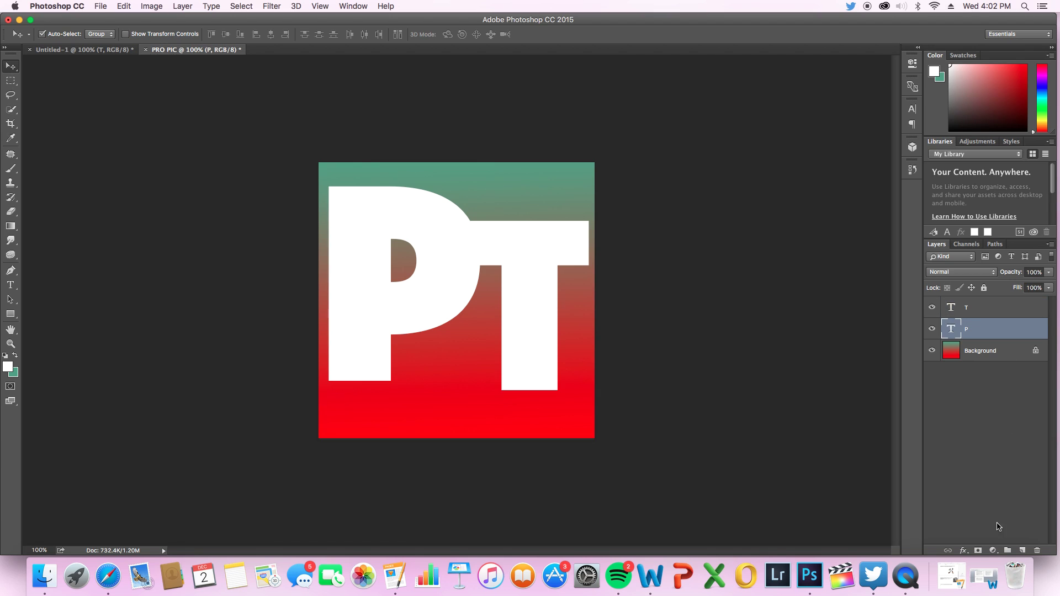
pyautogui.click(964, 551)
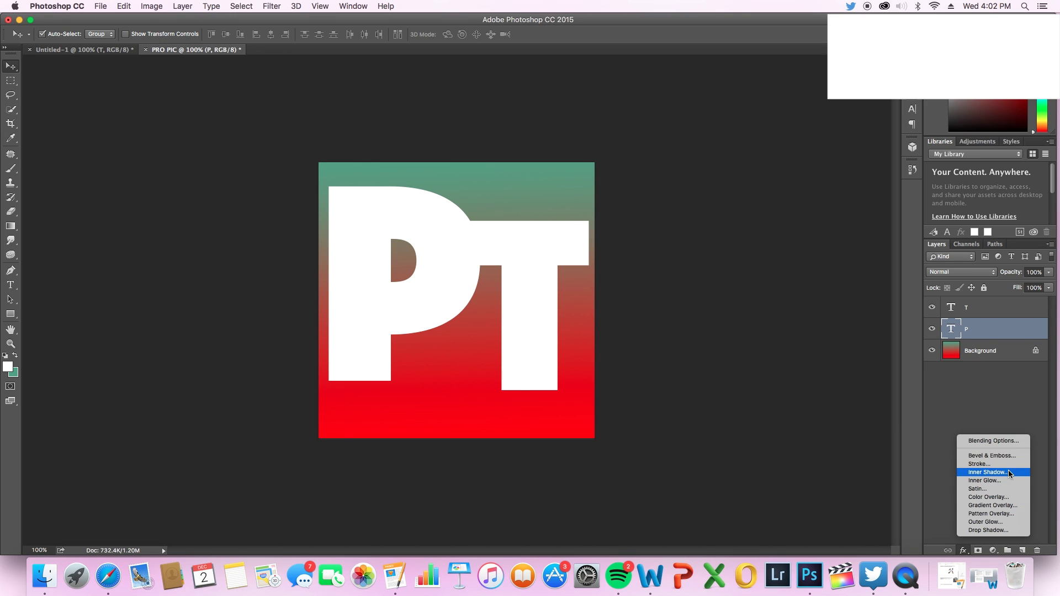
pyautogui.click(987, 464)
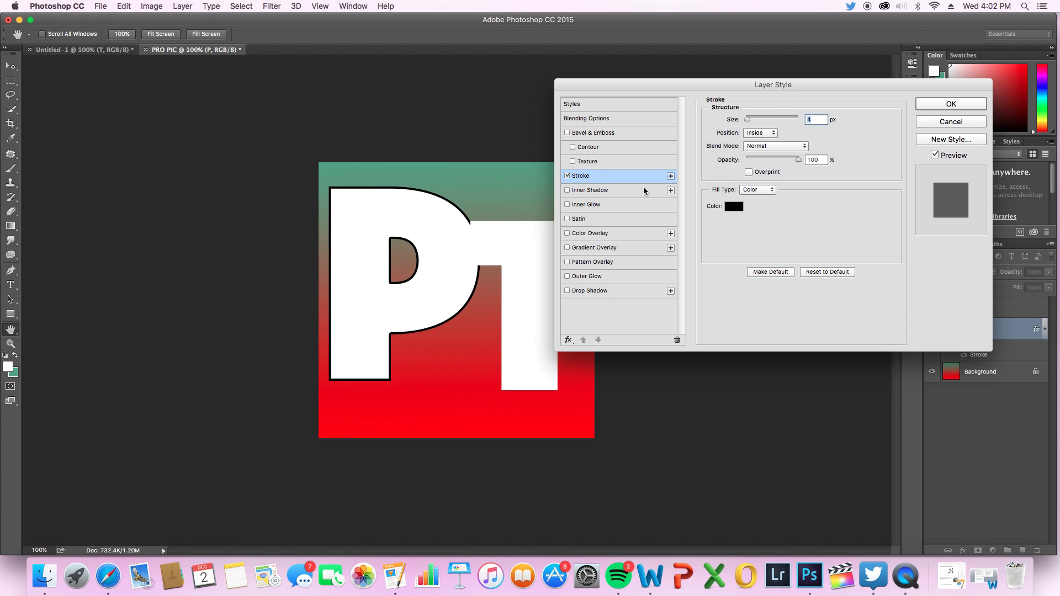
pyautogui.click(579, 290)
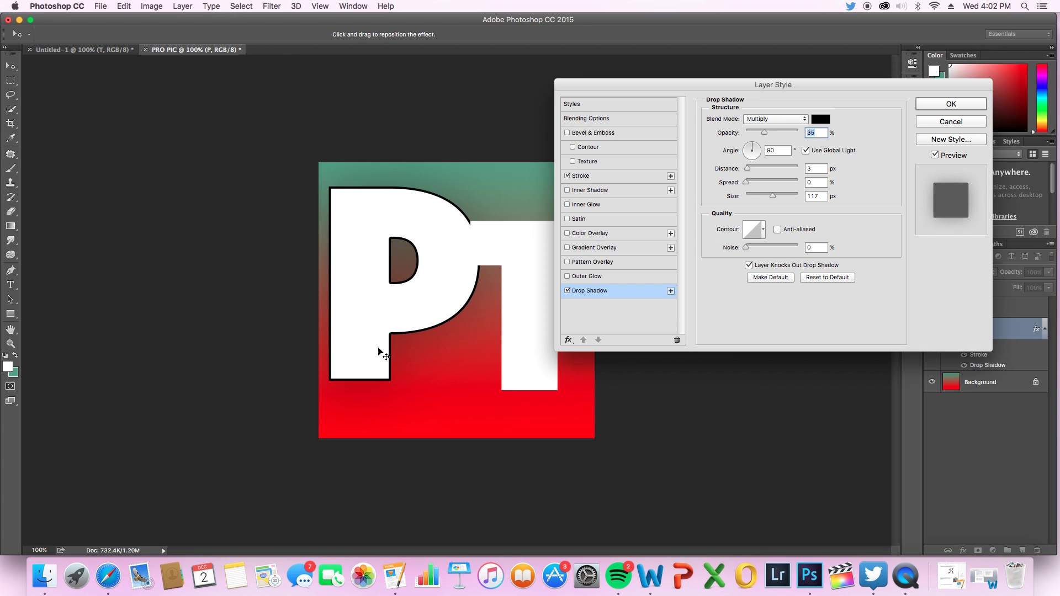
# - Try the Outer Glow, Inner Glow and Inner Shadow effects on the letter P, switching each off again
pyautogui.click(567, 277)
pyautogui.click(567, 276)
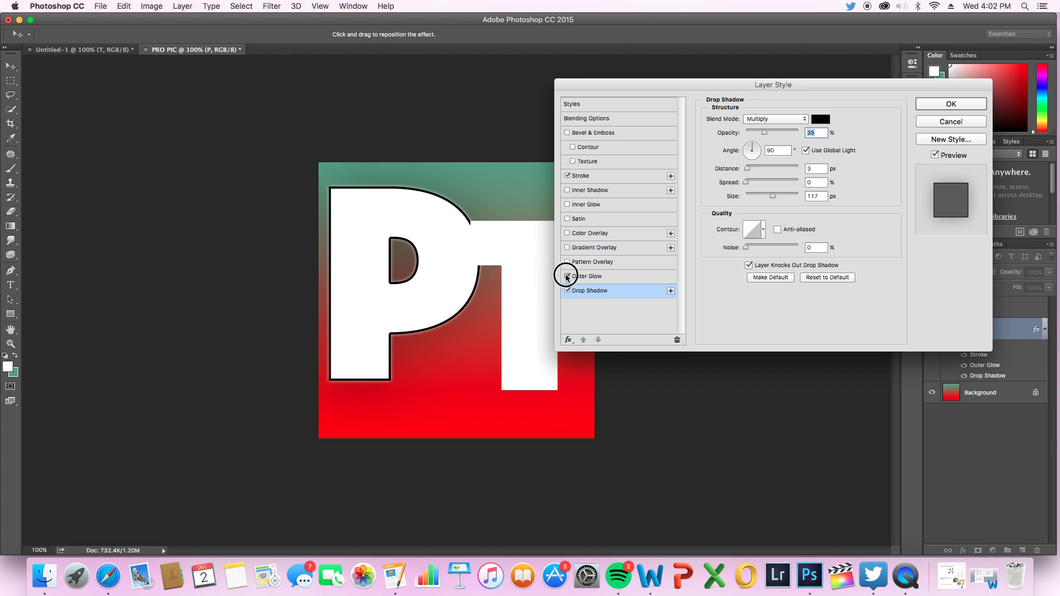
pyautogui.click(567, 277)
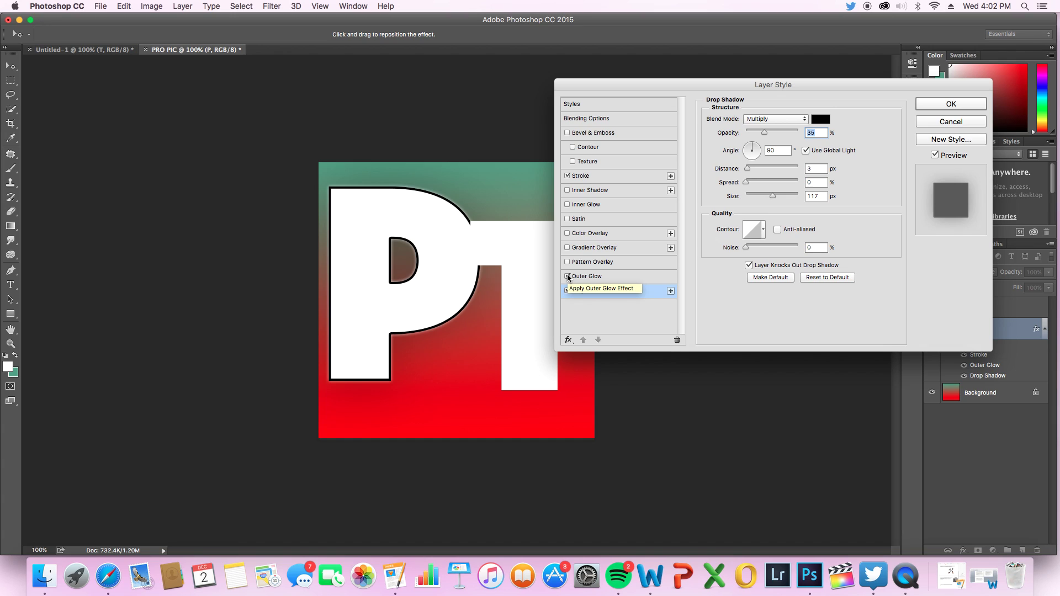
pyautogui.click(567, 276)
pyautogui.click(566, 205)
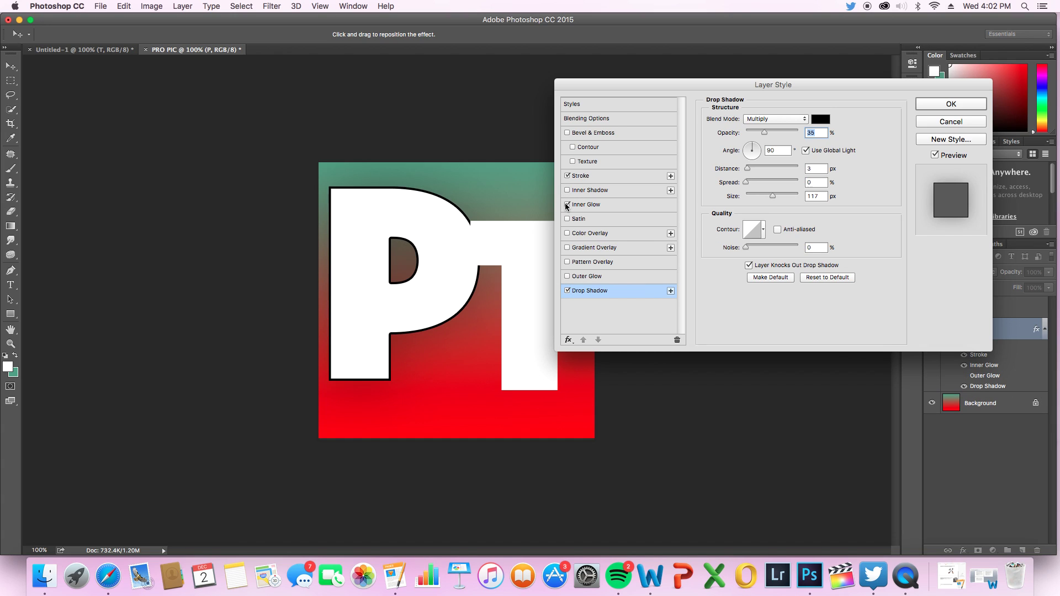
pyautogui.doubleClick(566, 190)
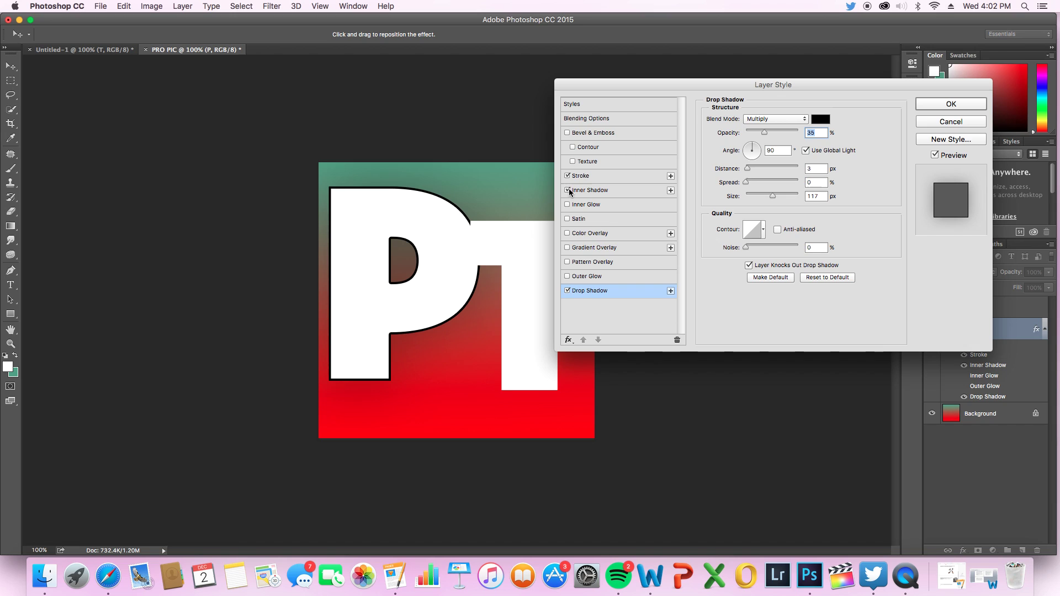
# - Add Bevel & Emboss with Contour to the letter P and apply its layer style
pyautogui.click(568, 133)
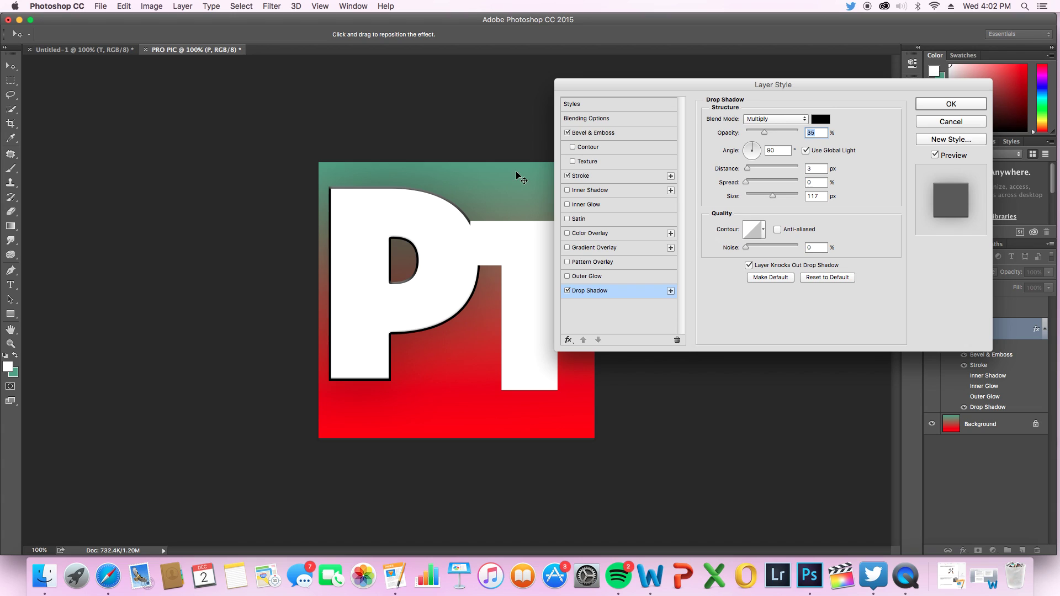
pyautogui.click(567, 133)
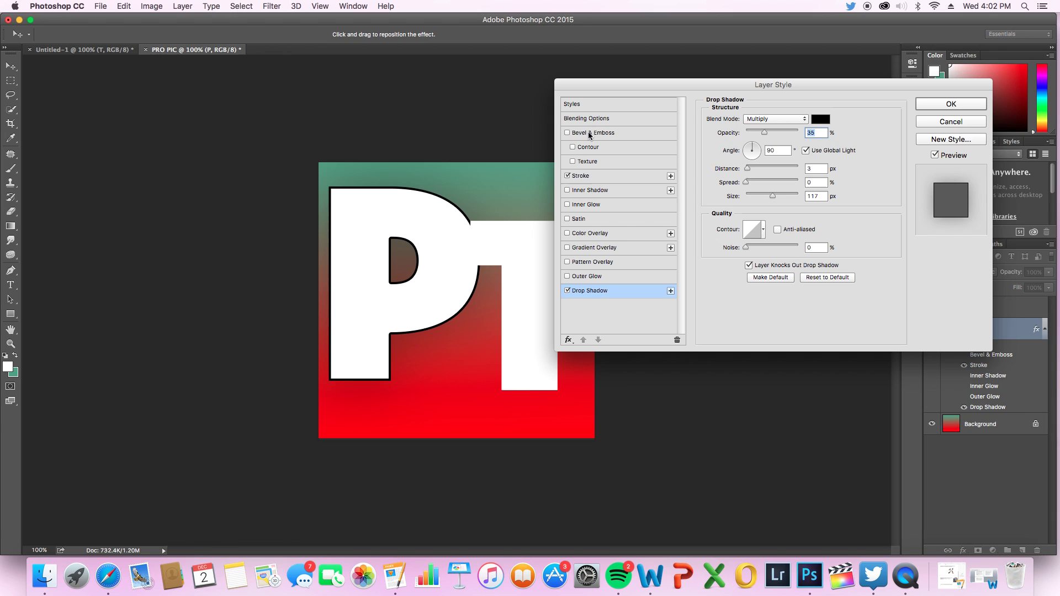
pyautogui.click(567, 133)
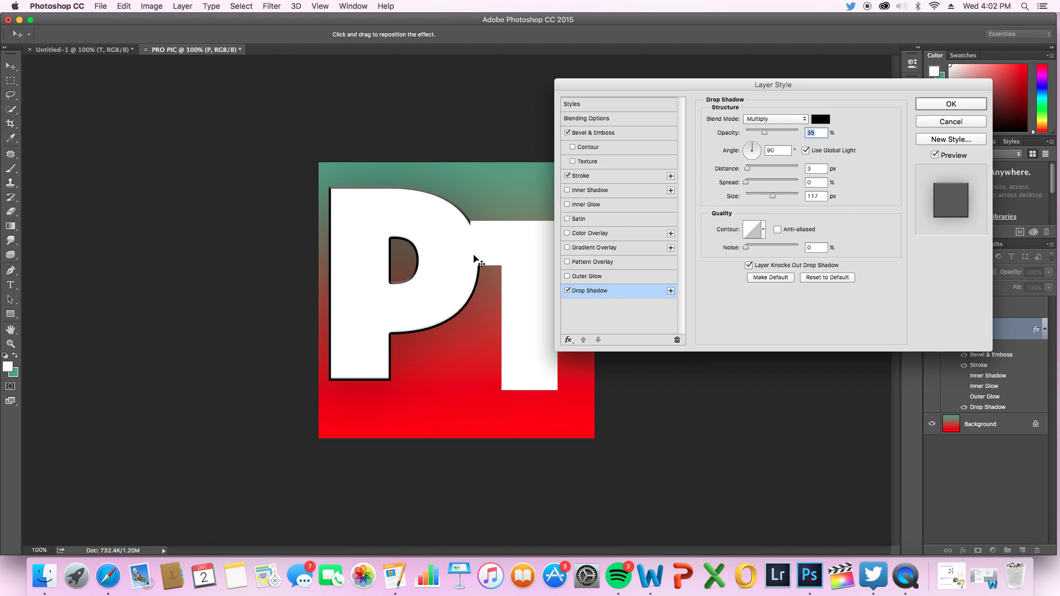
pyautogui.click(572, 148)
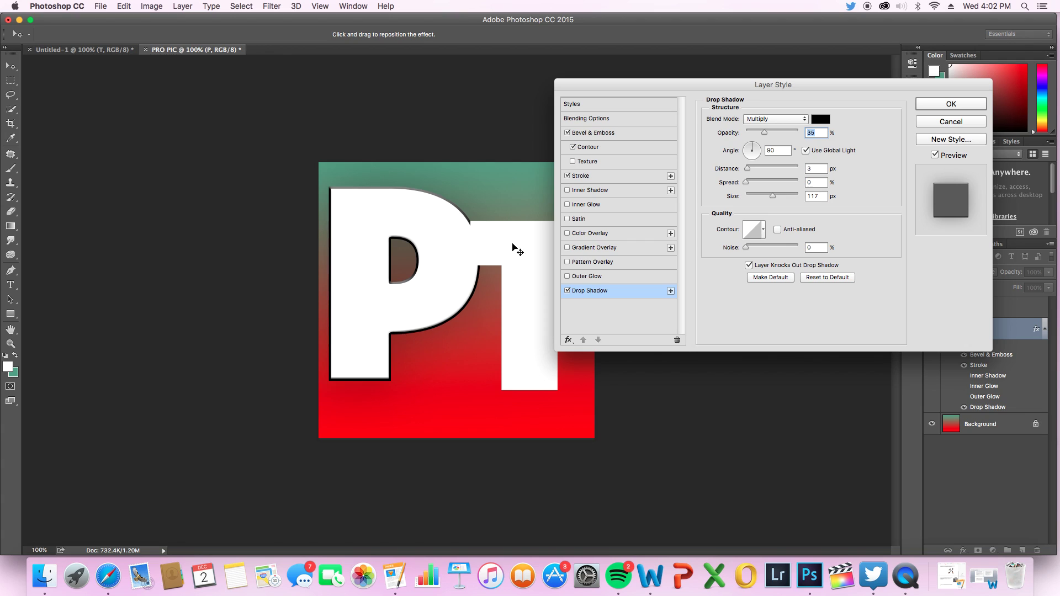
pyautogui.click(931, 107)
# - Move the letter T slightly up and give it a black inside Stroke plus Bevel & Emboss with Contour
pyautogui.moveTo(504, 287); pyautogui.dragTo(507, 253)
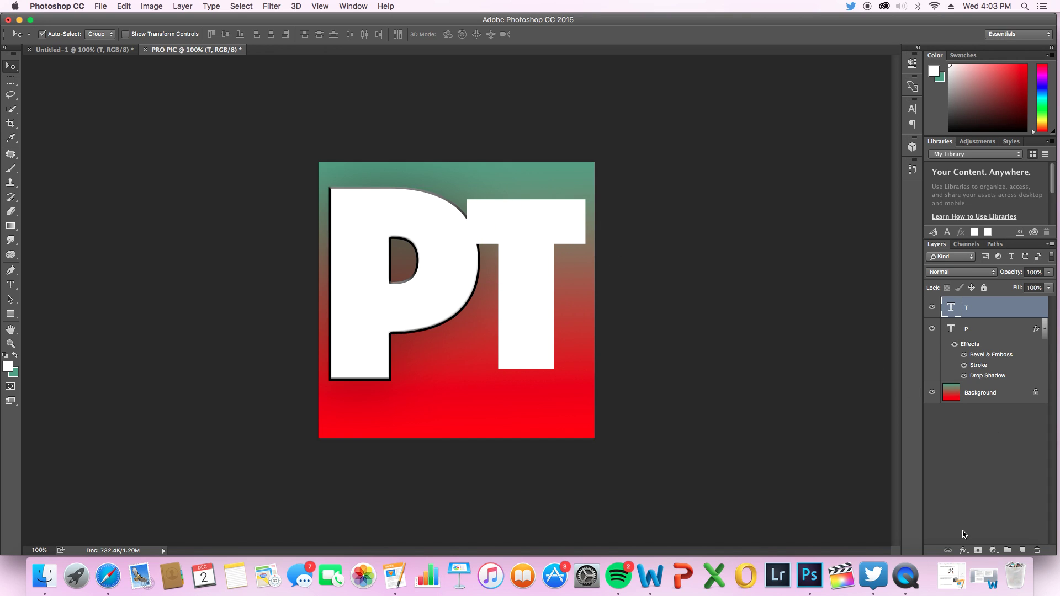
pyautogui.click(963, 550)
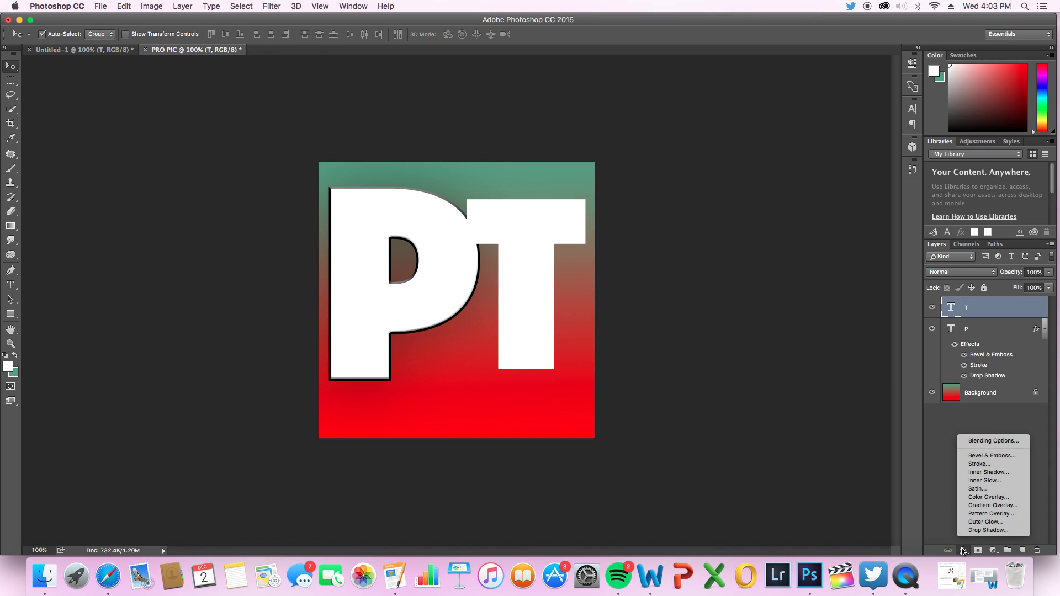
pyautogui.click(998, 465)
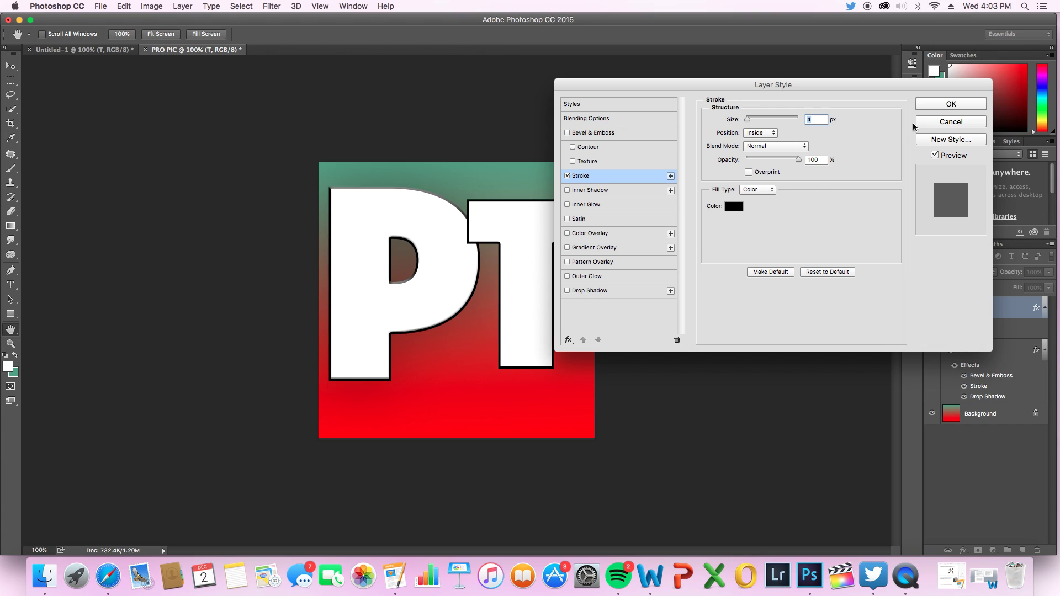
pyautogui.click(567, 133)
pyautogui.click(573, 147)
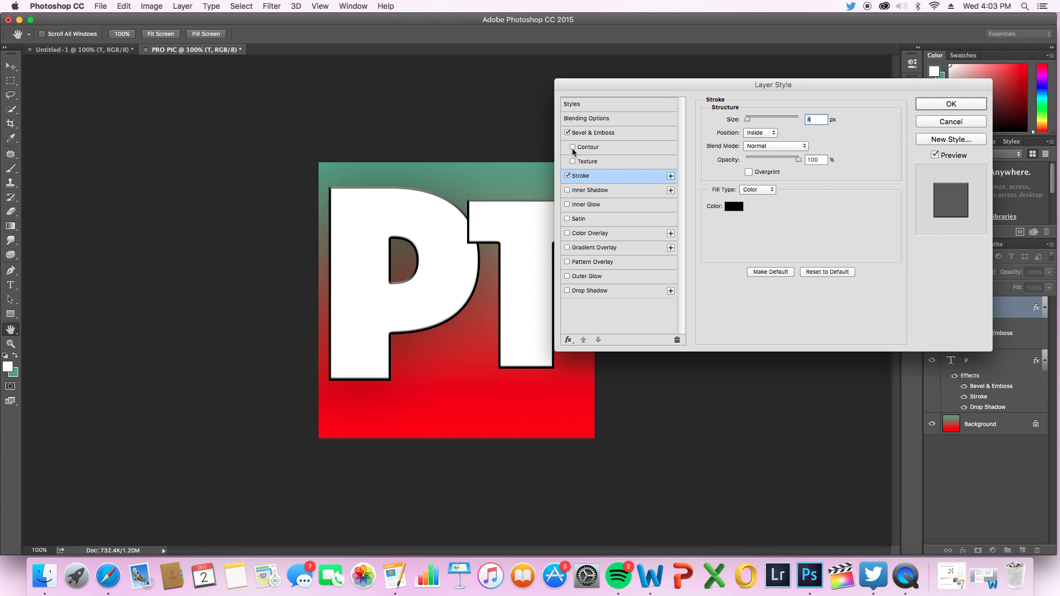
# - Set the T's Bevel & Emboss depth to 334%, with a shading angle of 101° and an altitude of 0°
pyautogui.click(591, 134)
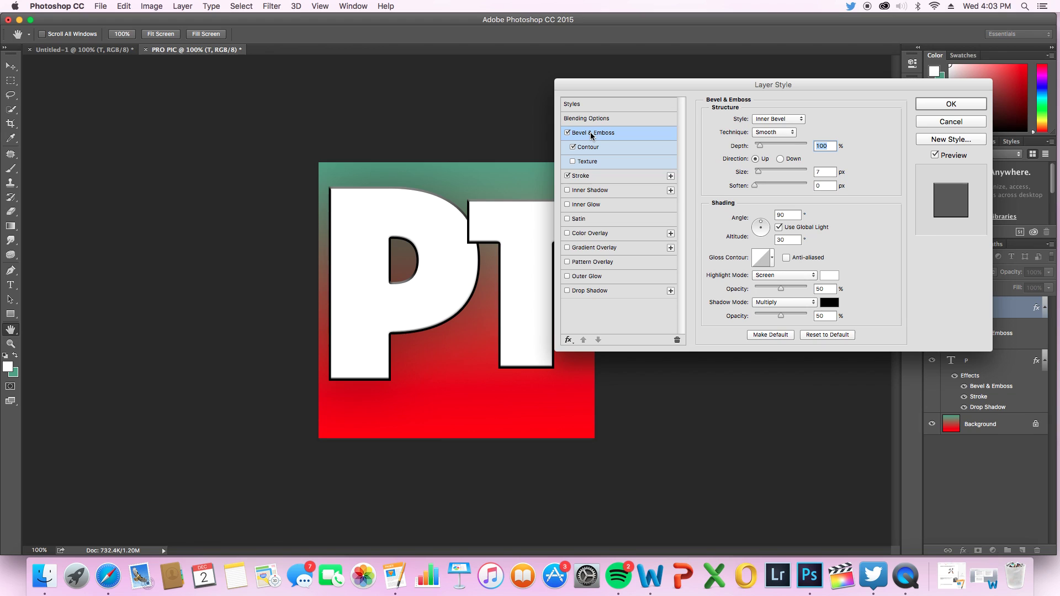
pyautogui.moveTo(762, 148); pyautogui.dragTo(805, 148)
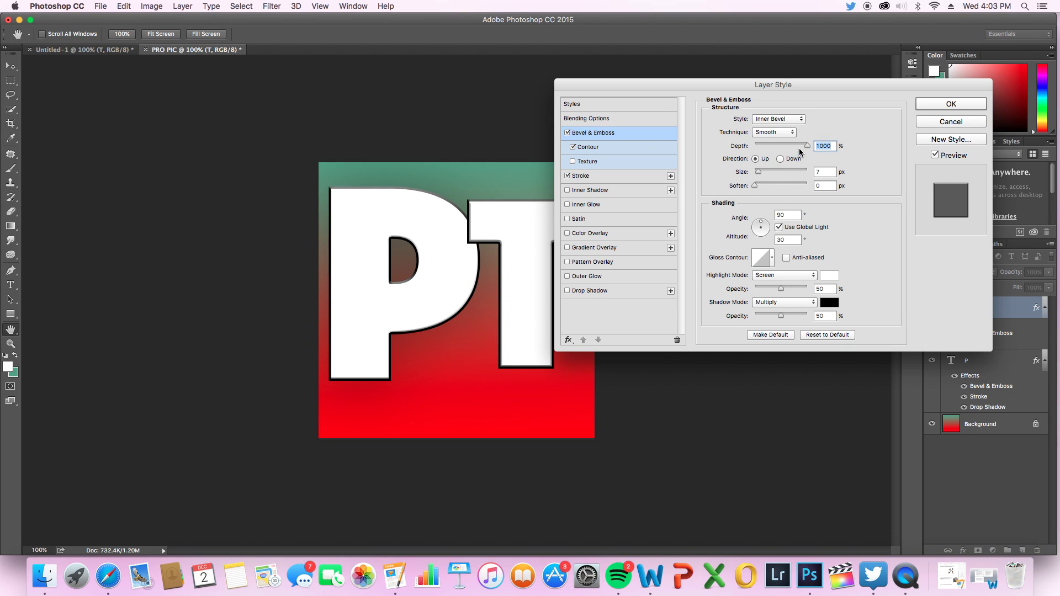
pyautogui.moveTo(807, 148); pyautogui.dragTo(773, 148)
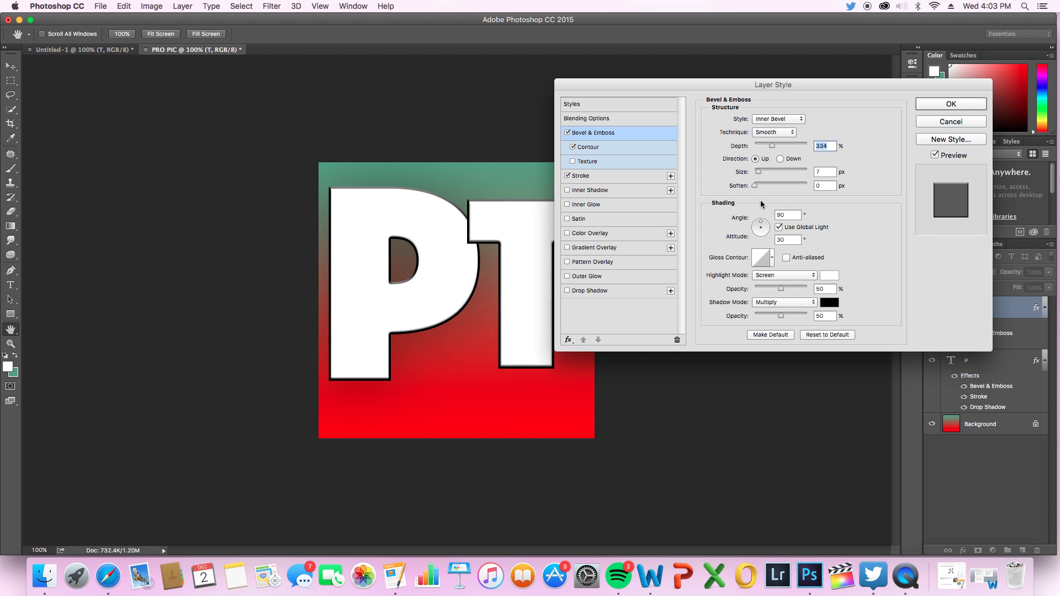
pyautogui.moveTo(759, 225)
pyautogui.mouseDown()
pyautogui.moveTo(752, 242)
pyautogui.moveTo(759, 213)
pyautogui.mouseUp()
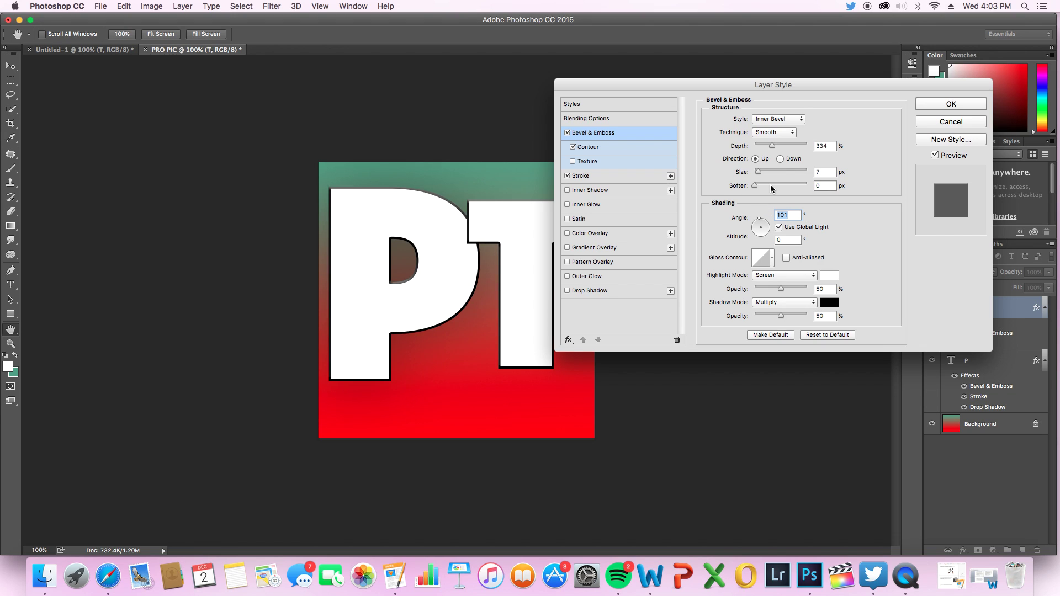
# - Add Drop Shadow and Outer Glow to the T, apply the style, and move the letter down and left so it overlaps the P
pyautogui.click(567, 290)
pyautogui.click(568, 276)
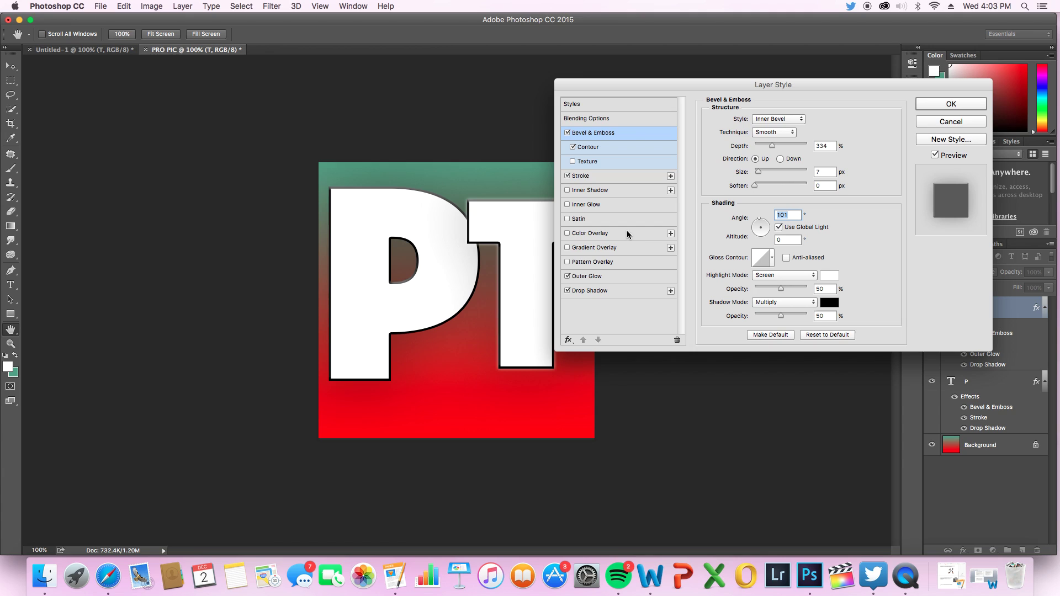
pyautogui.press('Return')
pyautogui.press('v')
pyautogui.moveTo(525, 301); pyautogui.dragTo(515, 331)
# - Add an Outer Glow effect to the letter P layer and apply the layer style
pyautogui.click(986, 386)
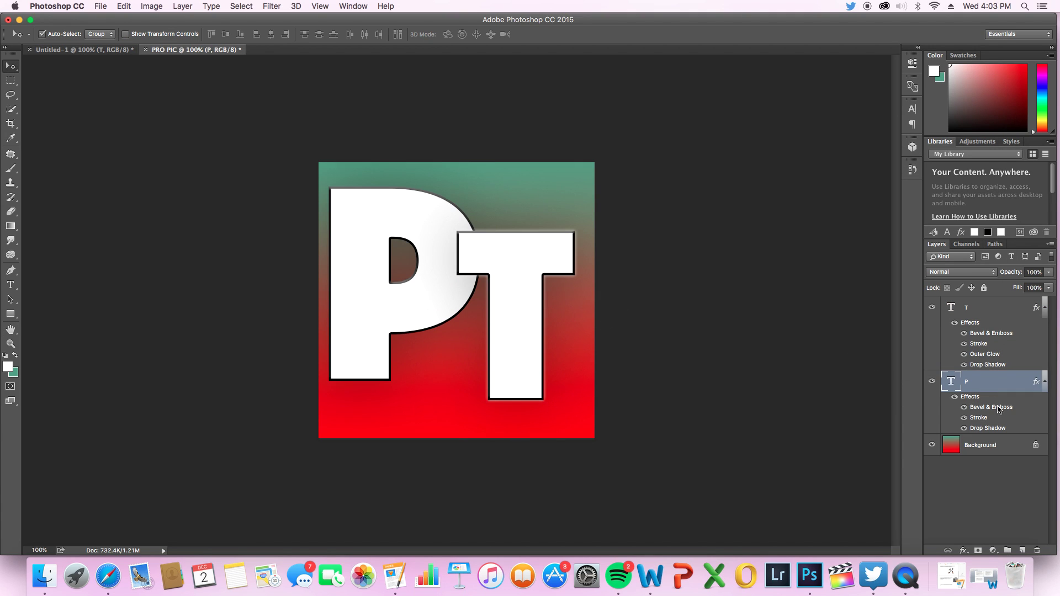
pyautogui.click(964, 550)
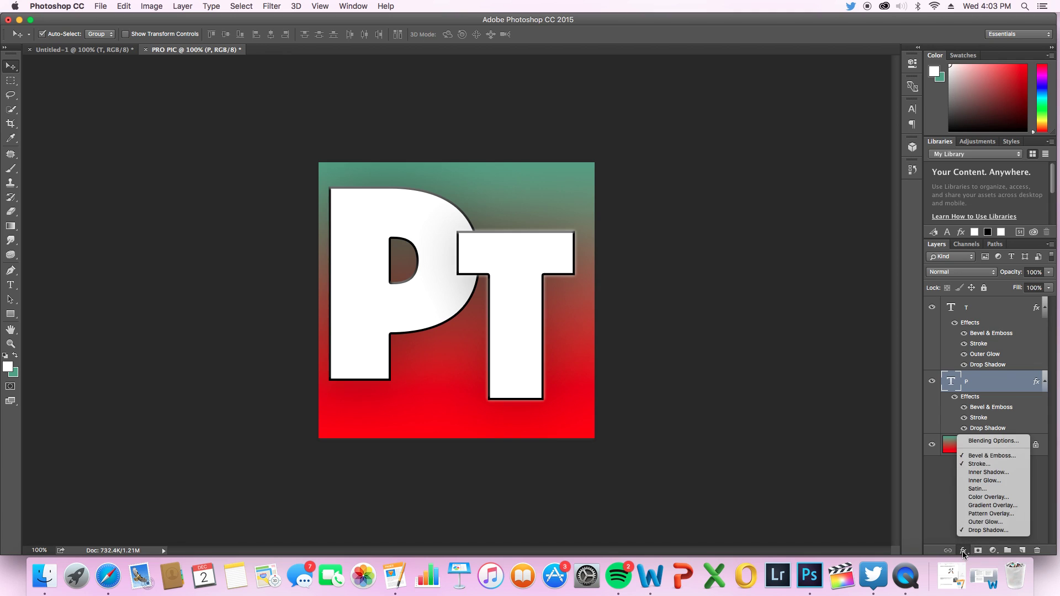
pyautogui.click(982, 522)
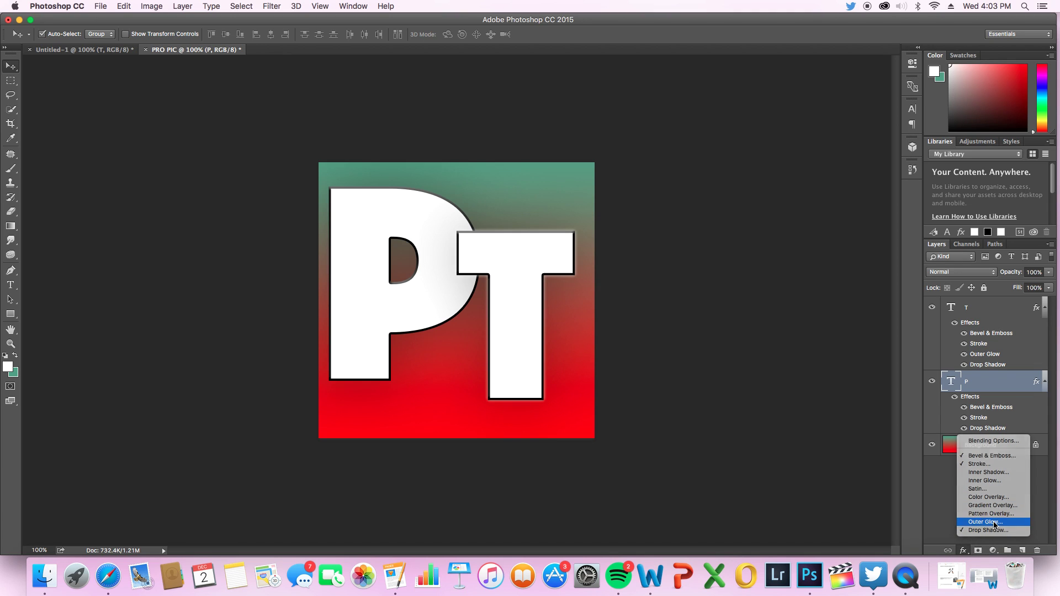
pyautogui.click(950, 104)
# - Move the letter P up near the canvas's upper edge and the letter T slightly down, staggering the two letters
pyautogui.press('v')
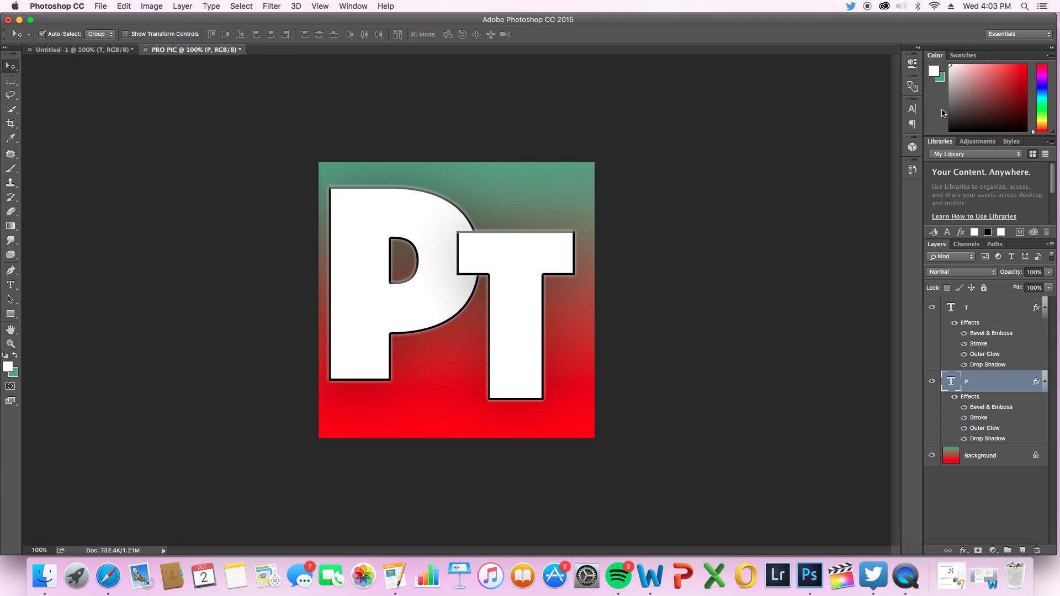
pyautogui.moveTo(449, 305); pyautogui.dragTo(447, 286)
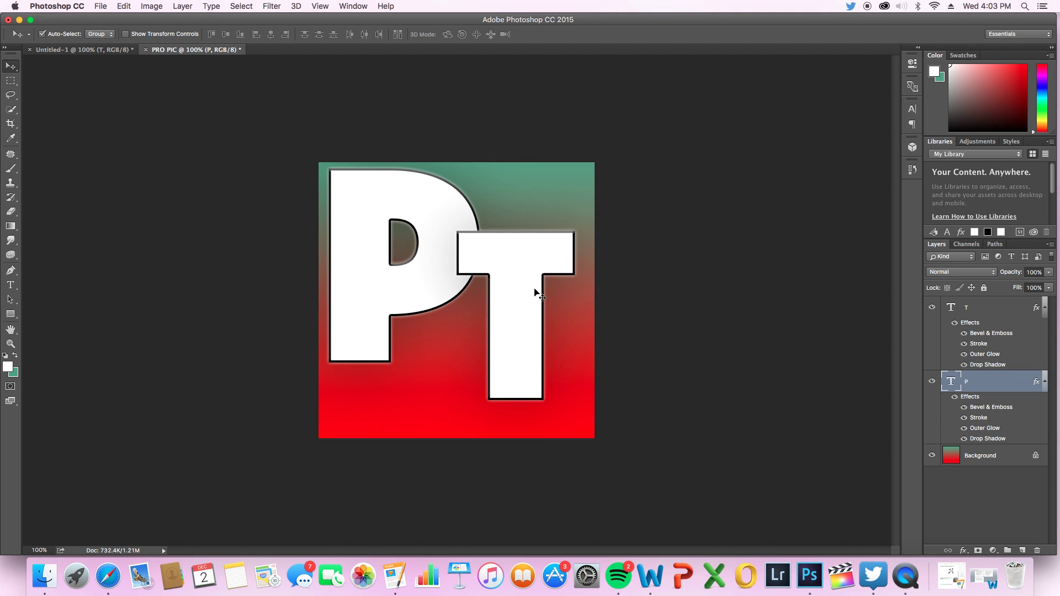
pyautogui.moveTo(529, 290); pyautogui.dragTo(532, 304)
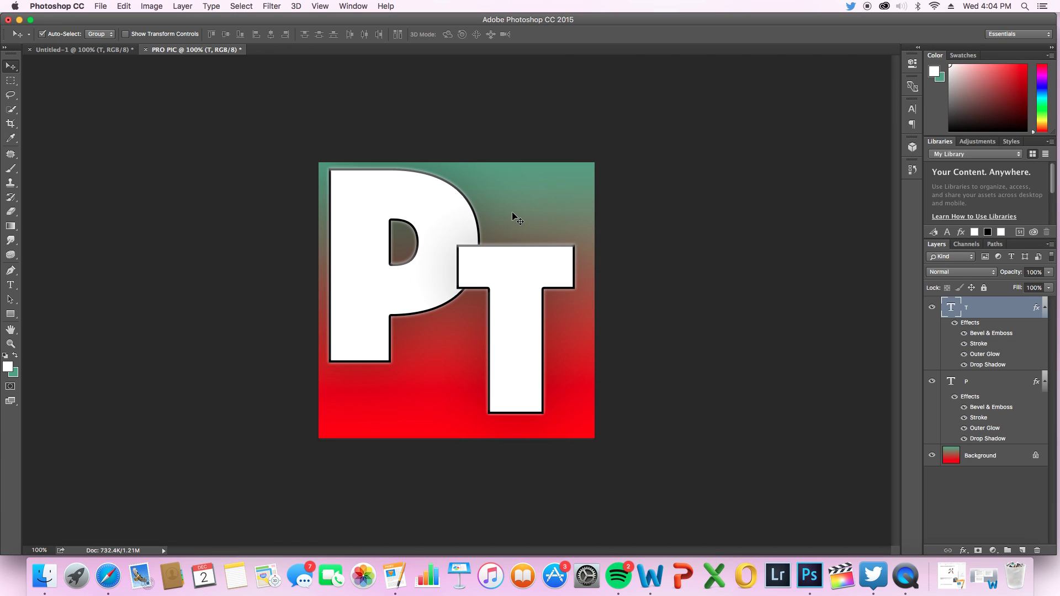
# - Try to stretch the letter P taller with Free Transform and shift it slightly up and left
pyautogui.click(374, 298)
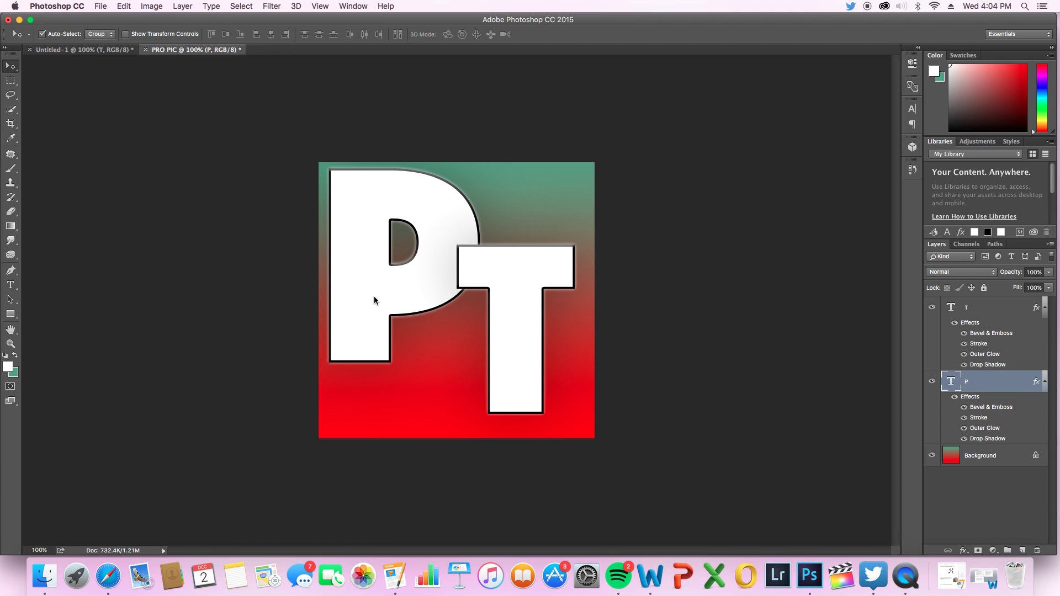
pyautogui.press('super+t')
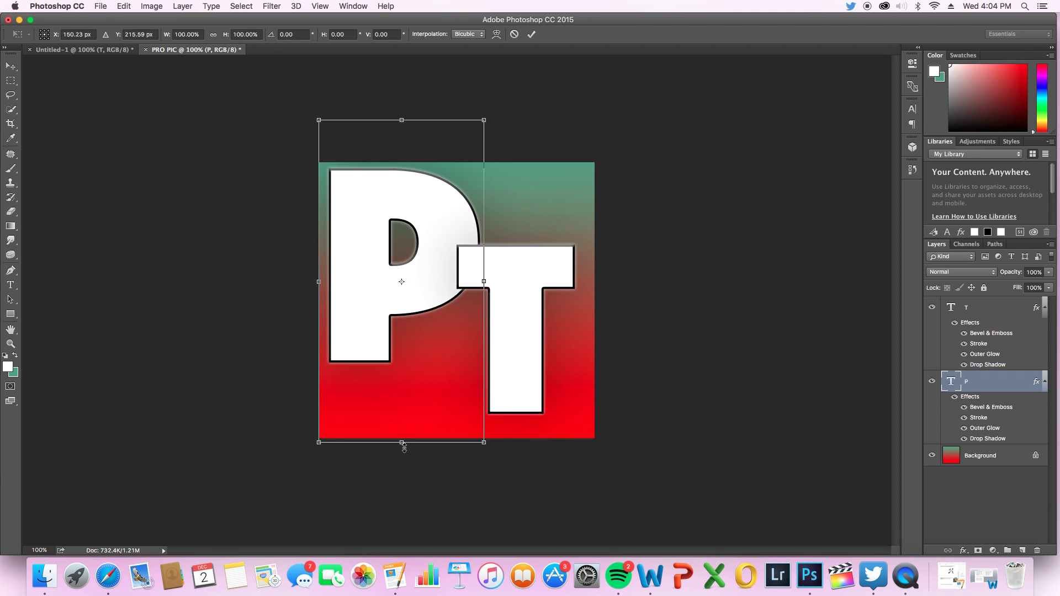
pyautogui.moveTo(404, 448); pyautogui.dragTo(406, 495)
pyautogui.moveTo(395, 345); pyautogui.dragTo(391, 321)
pyautogui.press('Return')
# - Undo the letter P's last move and its Free Transform stretch
pyautogui.click(123, 6)
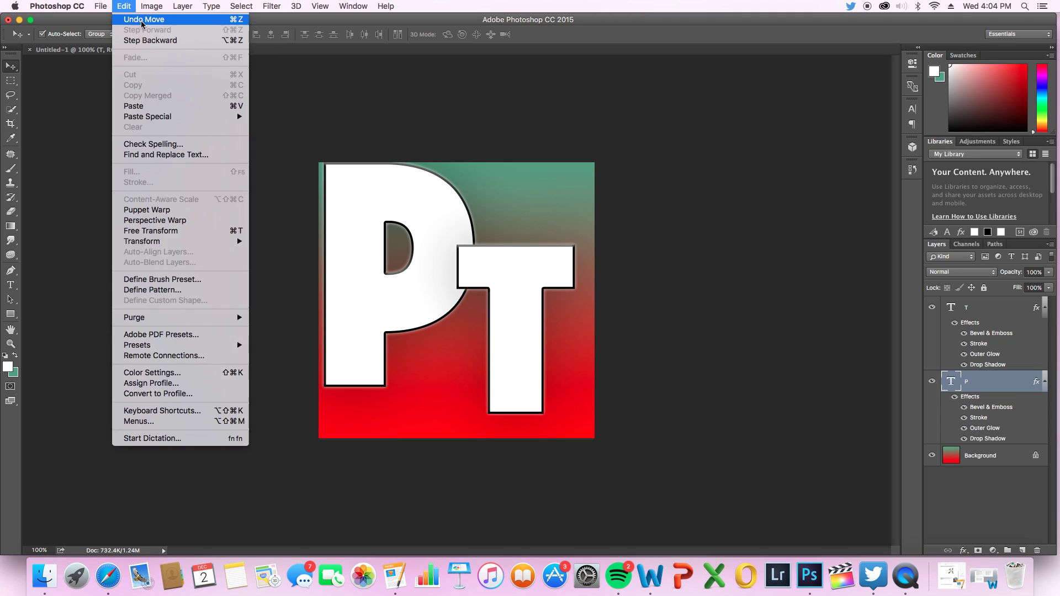
pyautogui.click(142, 21)
pyautogui.click(126, 5)
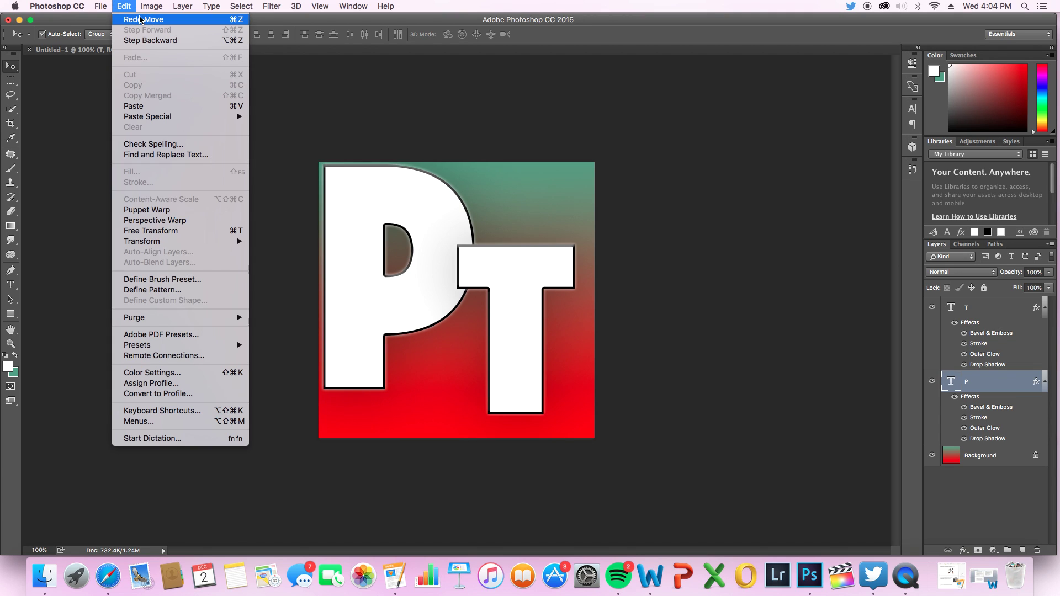
pyautogui.click(147, 43)
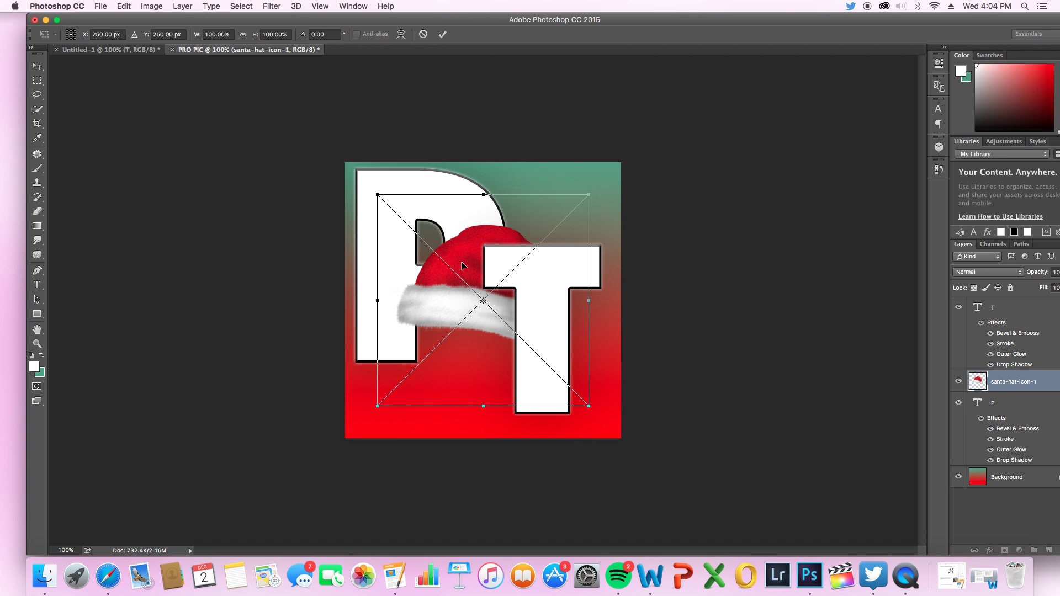
# - Position the santa-hat-icon-1 image over the upper right part of the letter P at 100% scale and commit the placement
pyautogui.moveTo(462, 260); pyautogui.dragTo(577, 183)
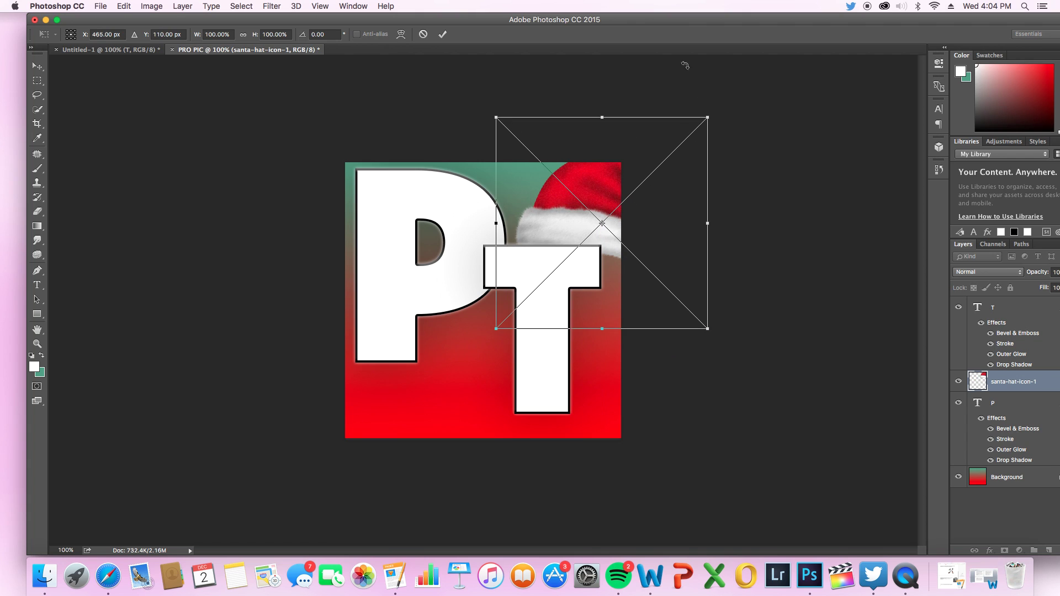
pyautogui.moveTo(669, 16); pyautogui.dragTo(563, 12)
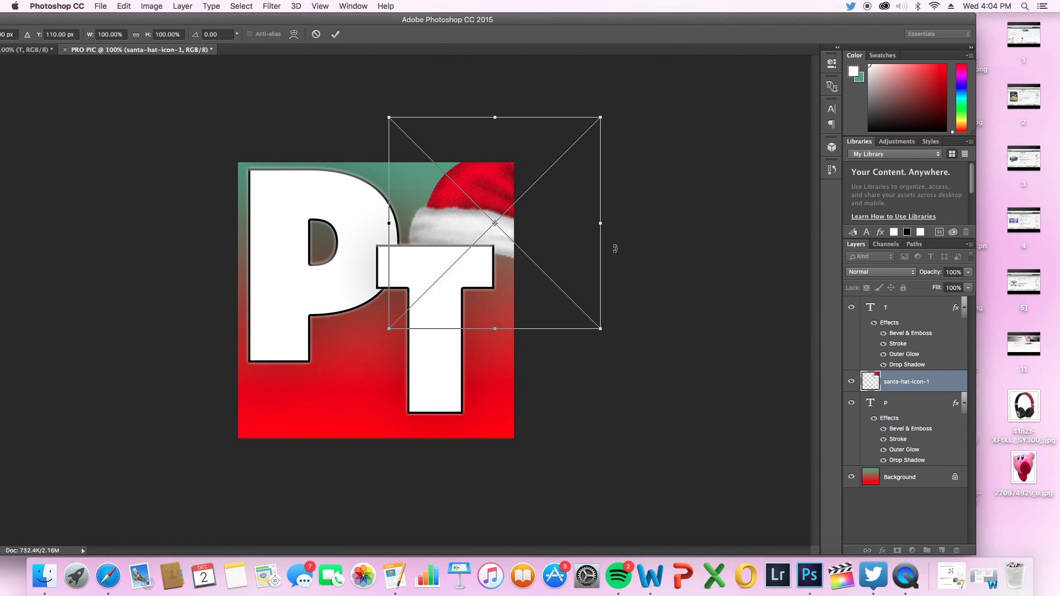
pyautogui.moveTo(483, 208); pyautogui.dragTo(366, 157)
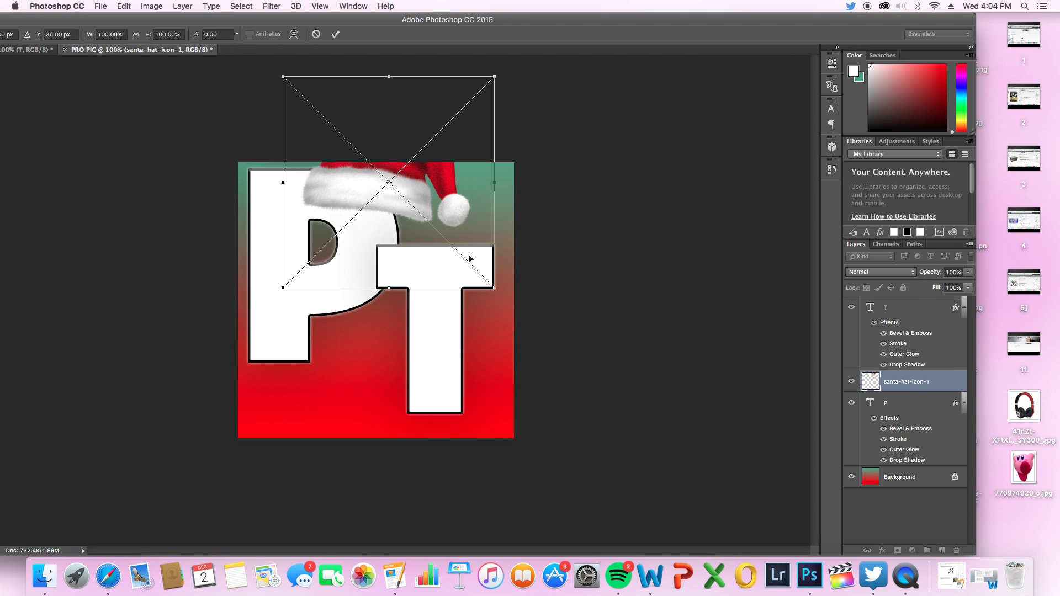
pyautogui.press('Return')
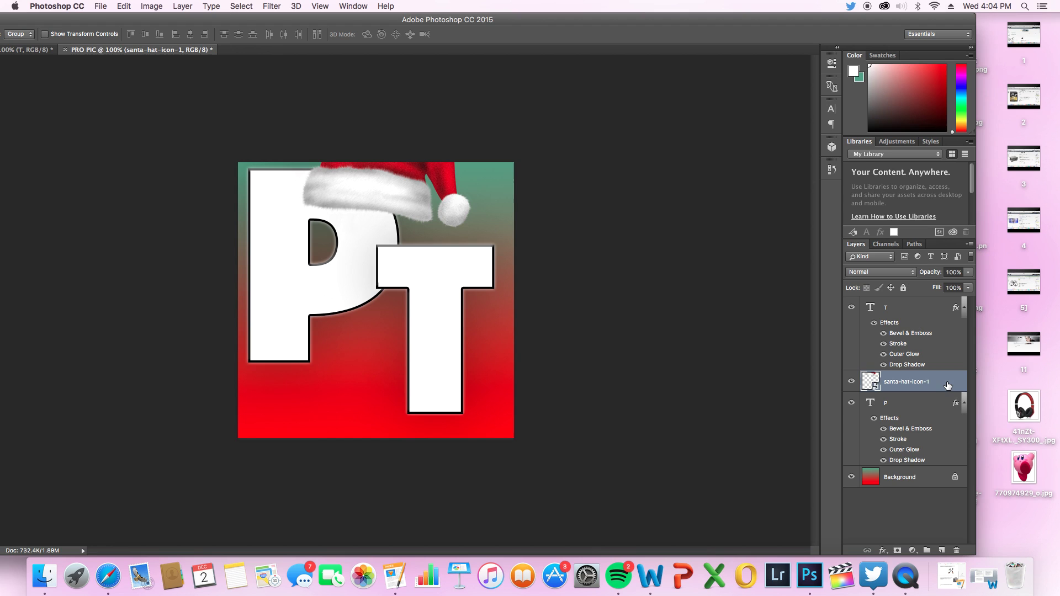
# - Put the santa-hat-icon-1 layer above the T layer and move the hat onto the crossbar of the letter T
pyautogui.moveTo(947, 385); pyautogui.dragTo(935, 304)
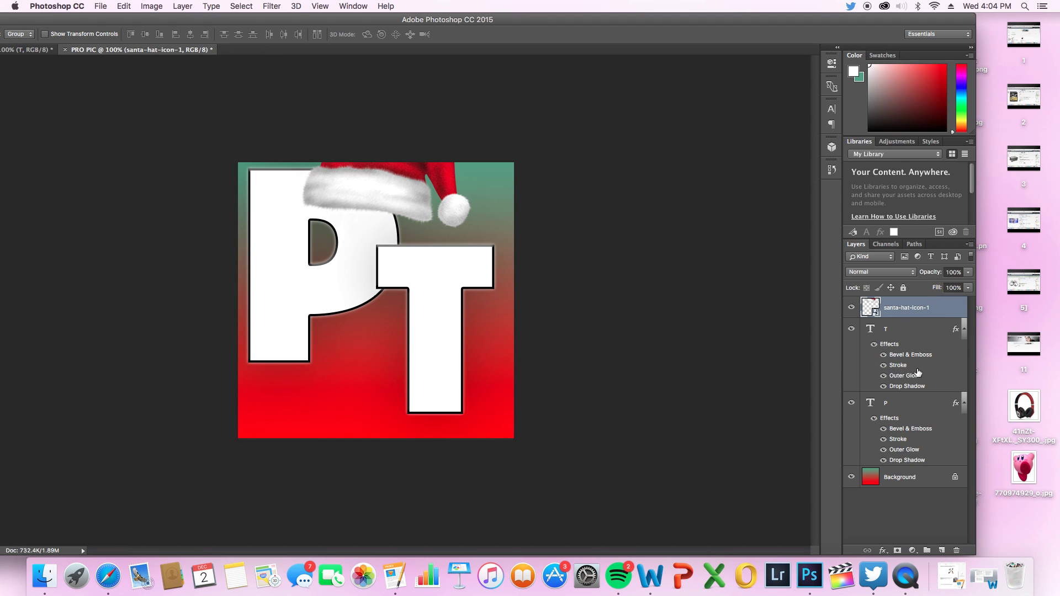
pyautogui.moveTo(356, 195); pyautogui.dragTo(422, 247)
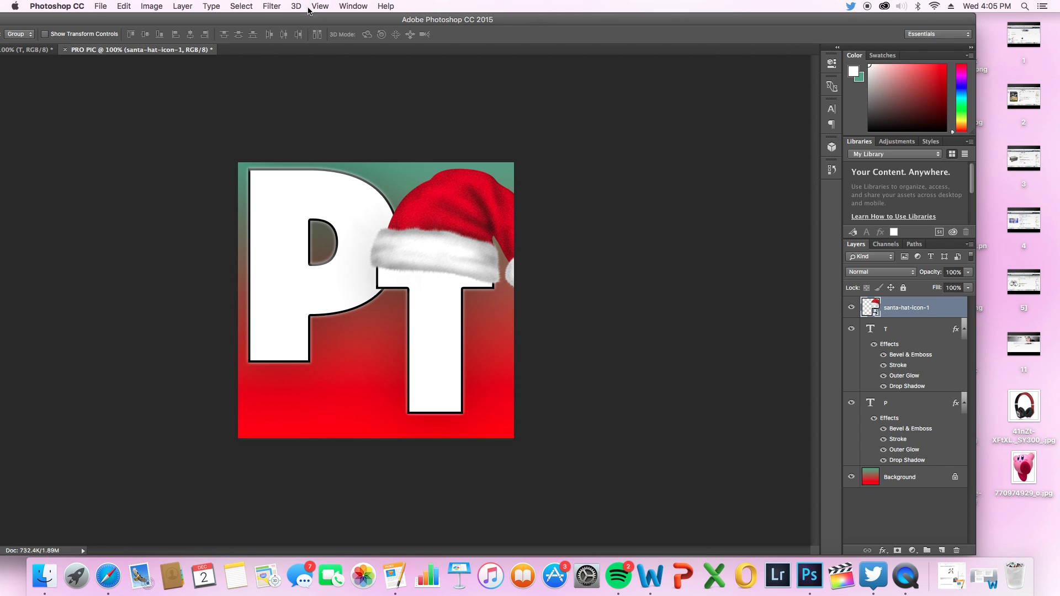
pyautogui.moveTo(305, 22); pyautogui.dragTo(381, 14)
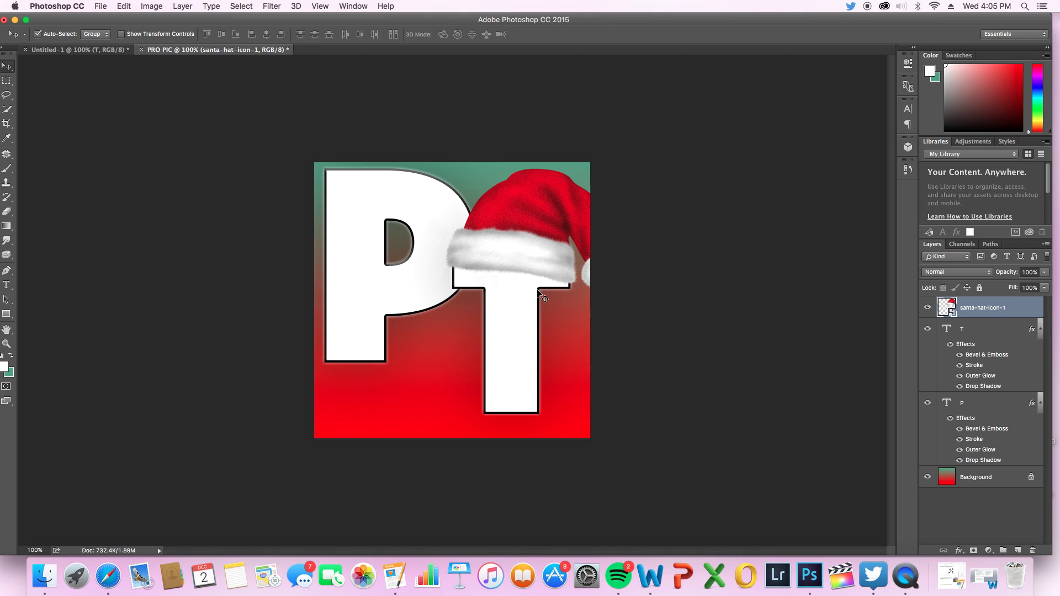